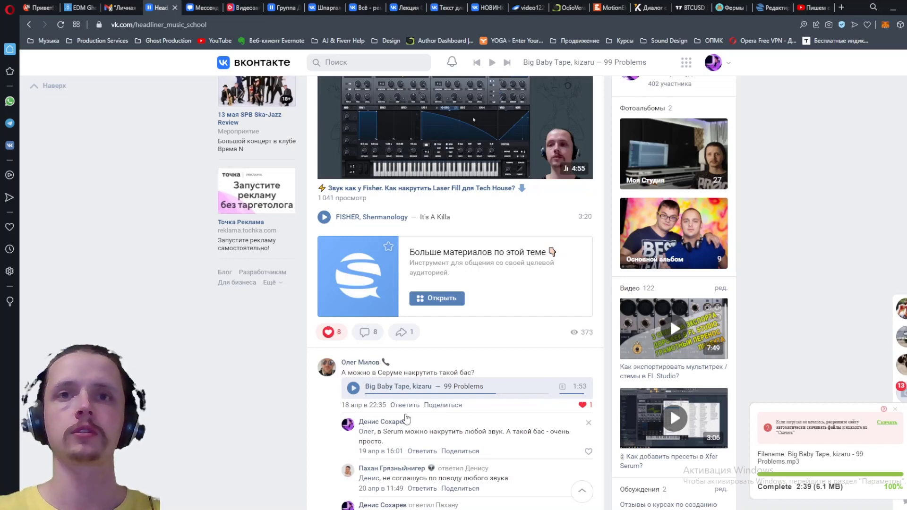
# Switch to FL Studio and play the reference track from bar 5
pyautogui.hotkey('alt', 'Tab')
pyautogui.click(762, 54)
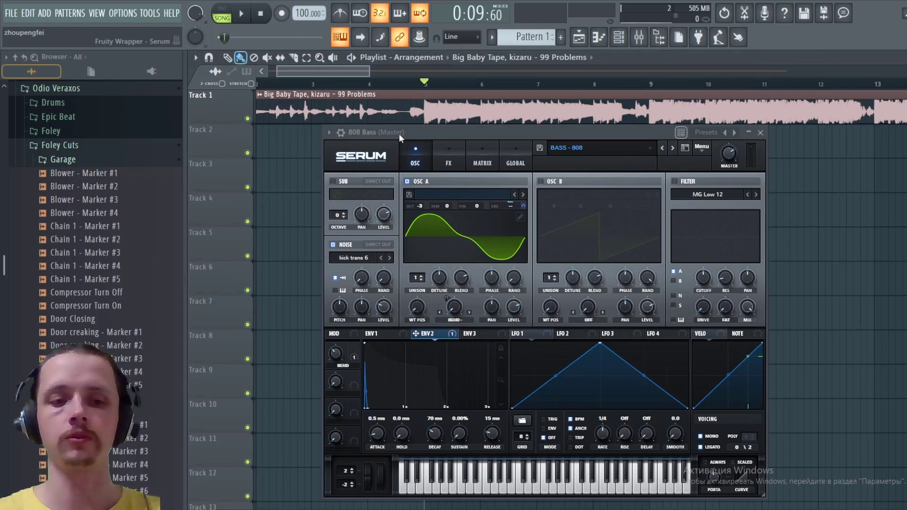
pyautogui.press('space')
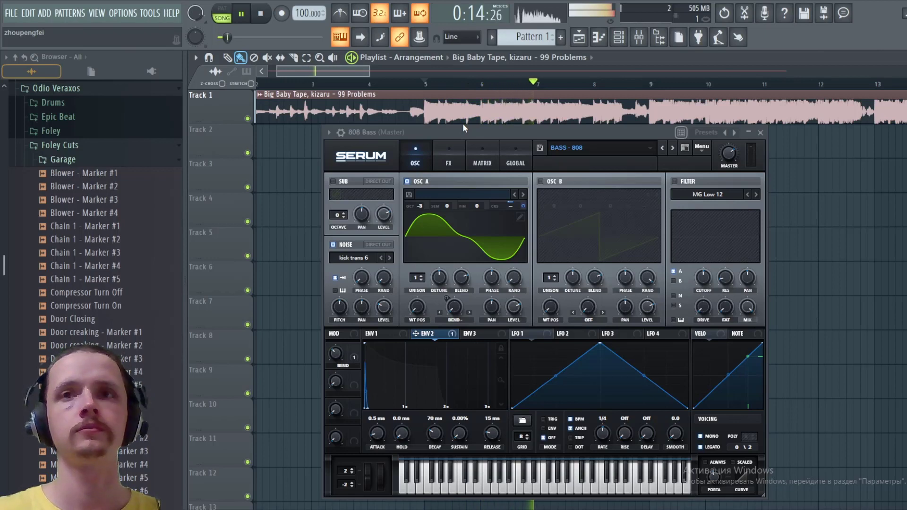
pyautogui.press('space')
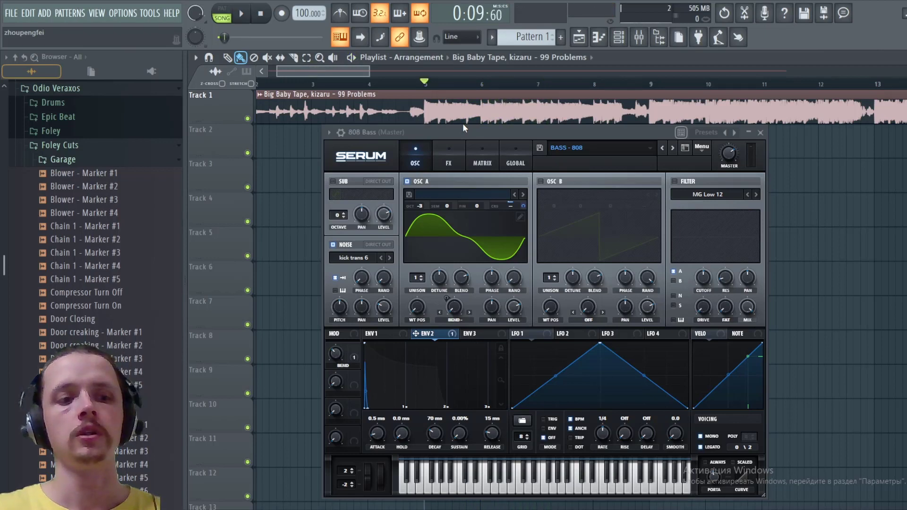
# Audition the reference track just before and at bar 9, and return the playhead to bar 5
pyautogui.click(638, 85)
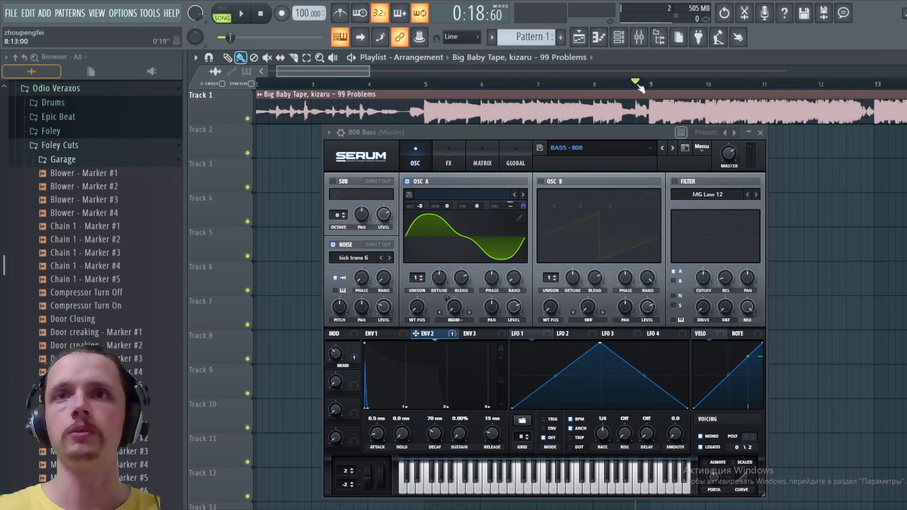
pyautogui.press('space')
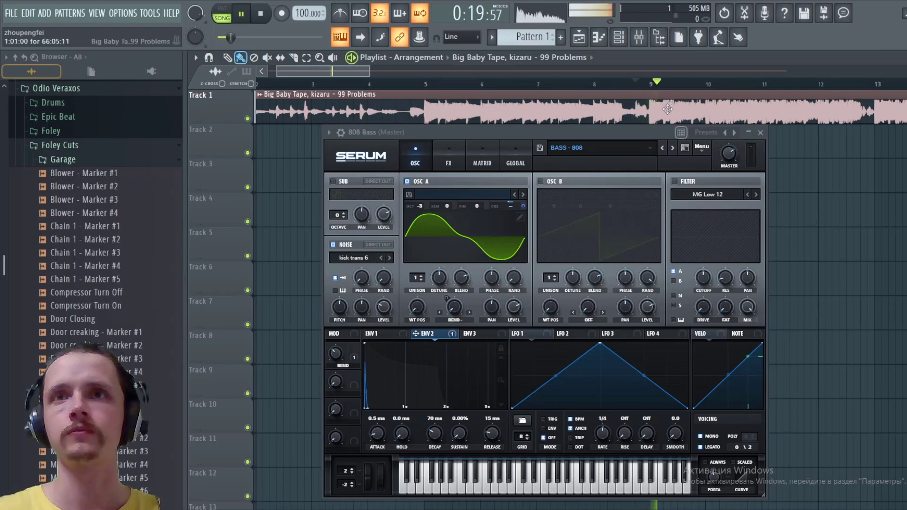
pyautogui.press('space')
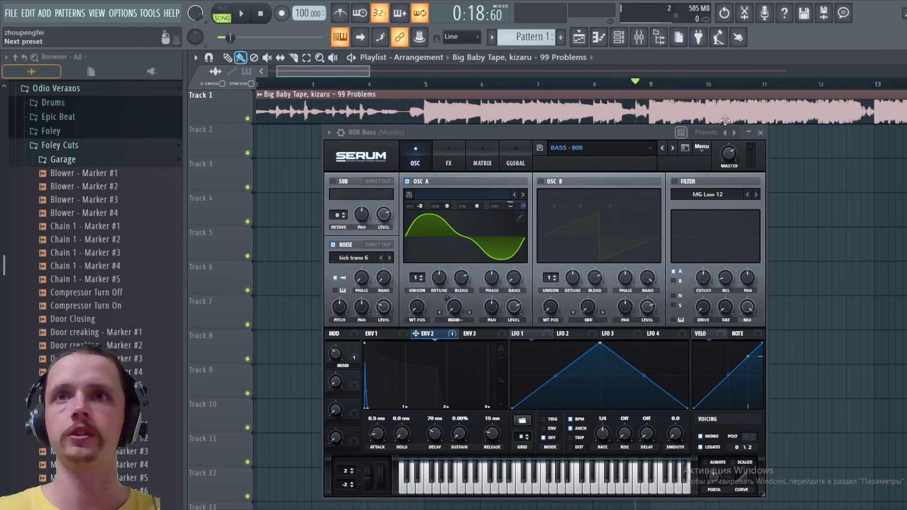
pyautogui.click(648, 84)
pyautogui.press('space')
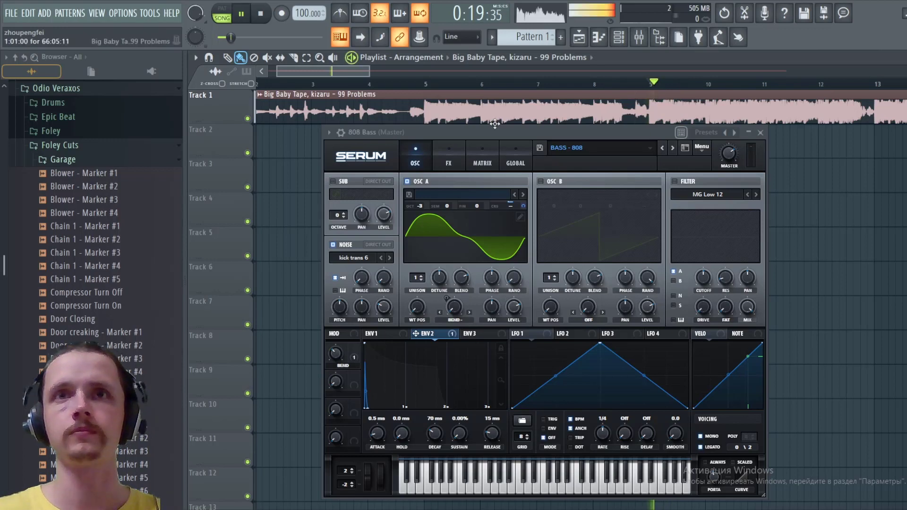
pyautogui.click(437, 86)
pyautogui.press('space')
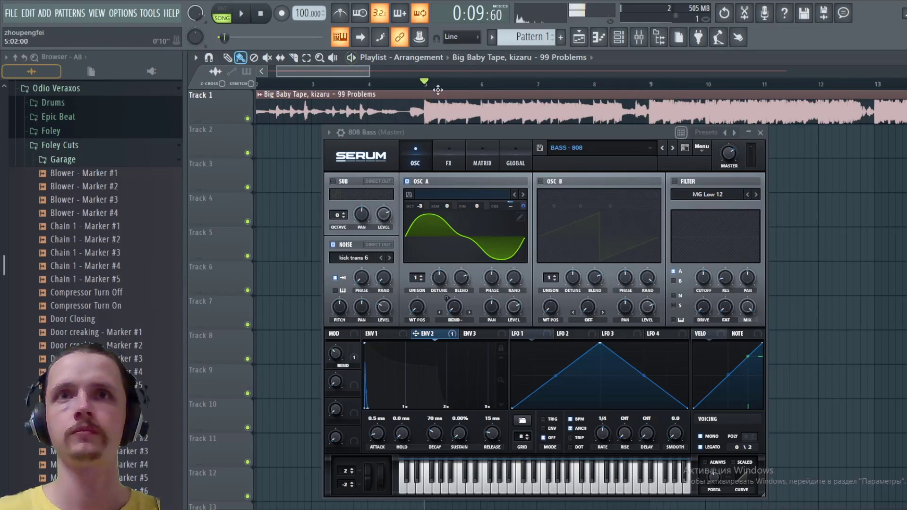
# Open the Channel rack and compare the 808 Bass channel's D5 note with the reference track by ear
pyautogui.press('F6')
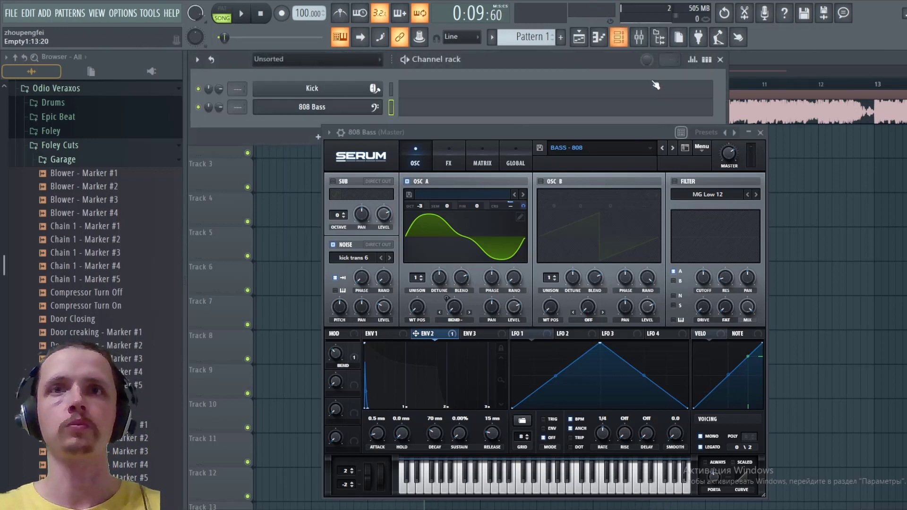
pyautogui.click(392, 112)
pyautogui.press('space')
pyautogui.press('space')
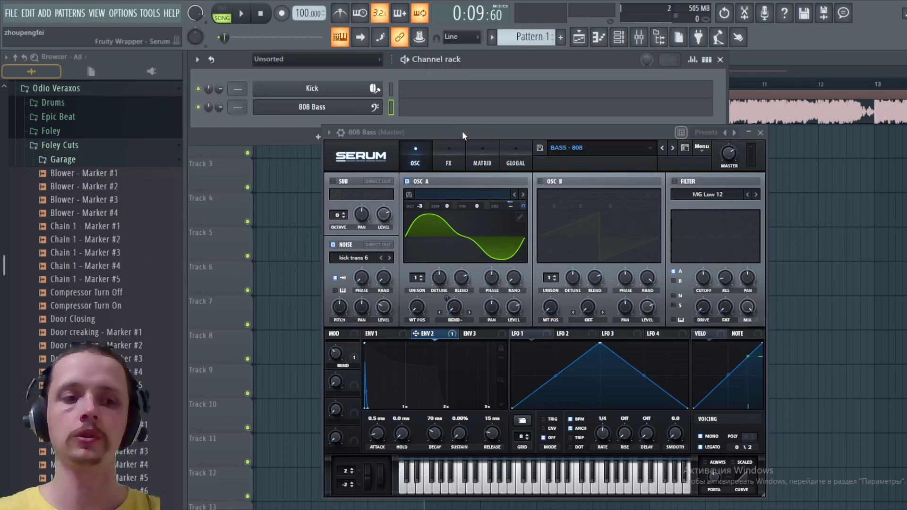
pyautogui.press('w')
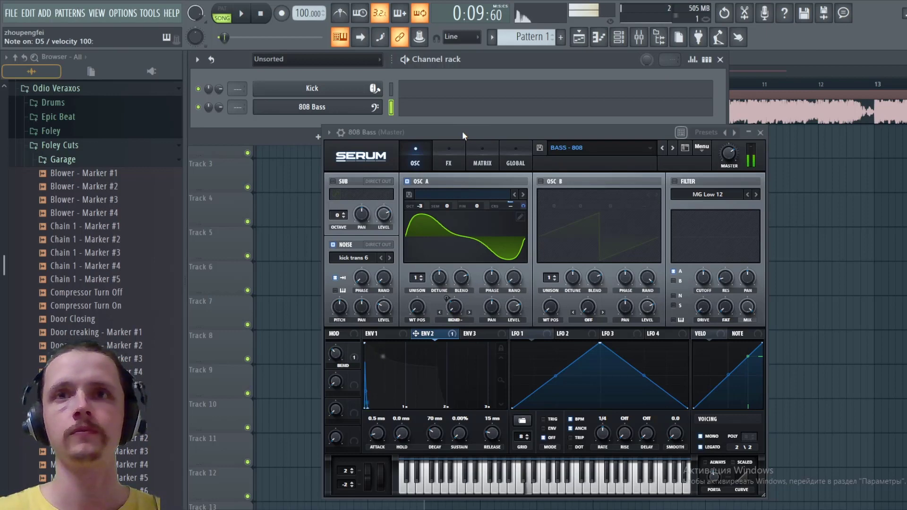
pyautogui.press('w')
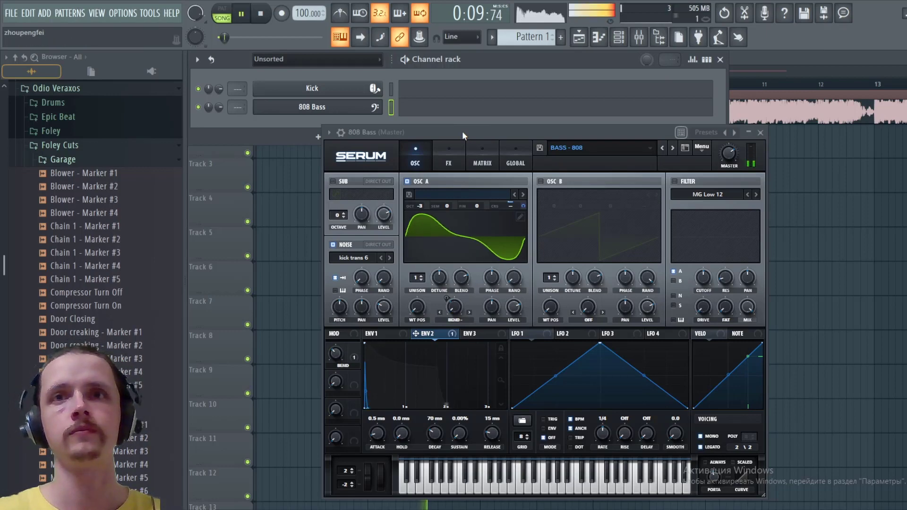
# Add a new Serum instance to the Channel rack and open Oscillator A's wavetable editor
pyautogui.moveTo(462, 131); pyautogui.dragTo(384, 170)
pyautogui.moveTo(291, 83); pyautogui.dragTo(494, 138)
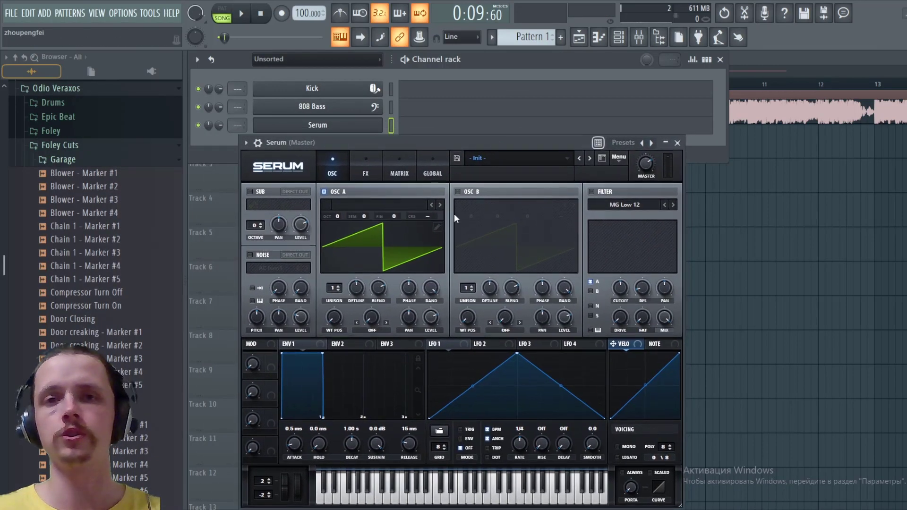
pyautogui.click(437, 227)
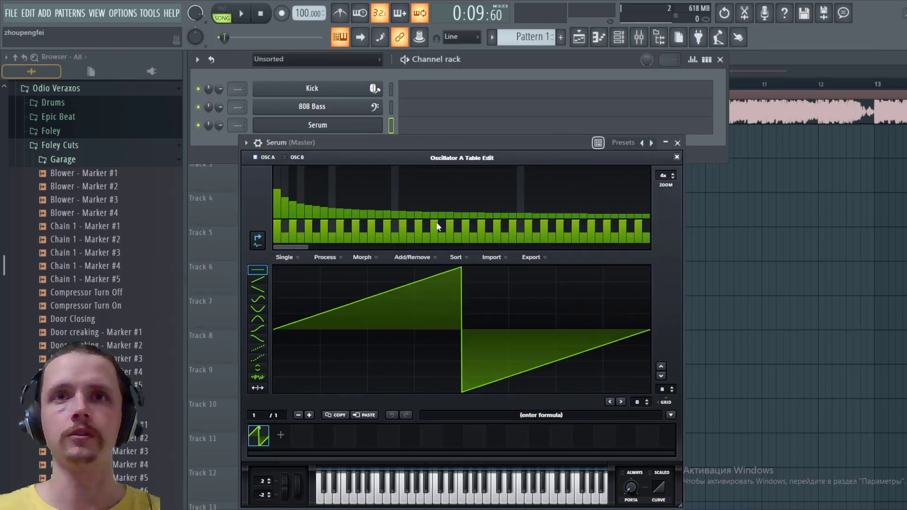
pyautogui.click(437, 228)
pyautogui.click(437, 228)
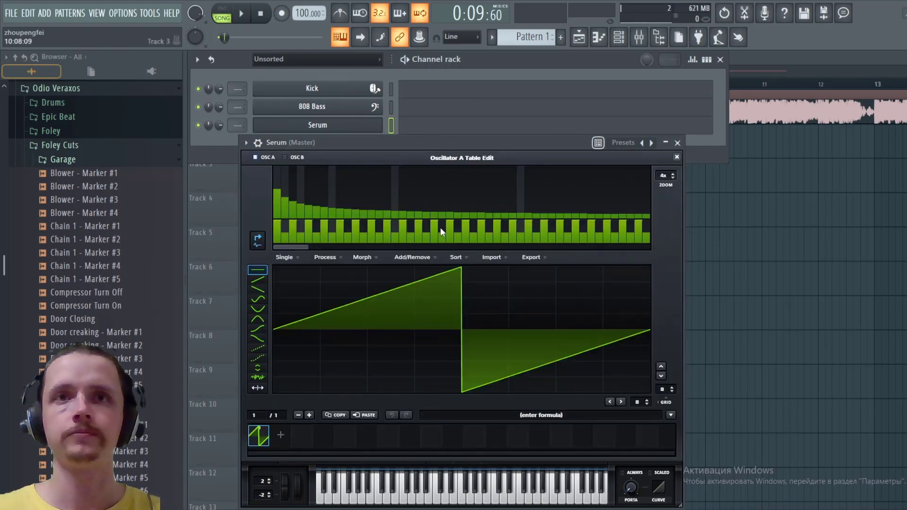
# Initialise Oscillator A's waveform to silence, draw harmonic bins 1, 2 and 4 at decreasing heights, and close the wavetable editor
pyautogui.click(297, 258)
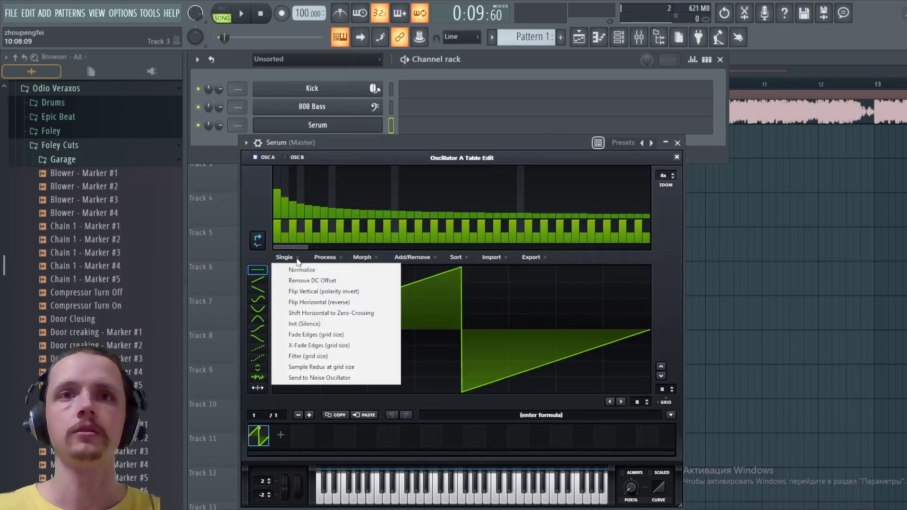
pyautogui.click(302, 324)
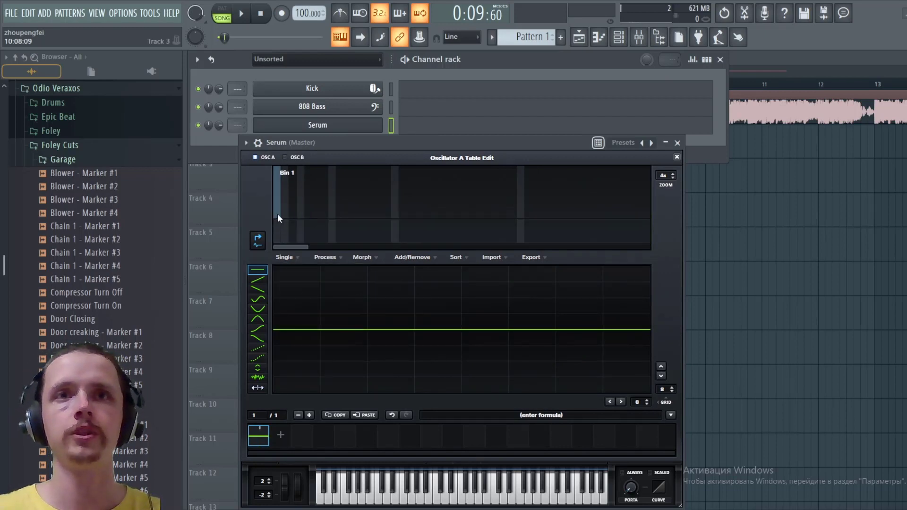
pyautogui.moveTo(278, 195)
pyautogui.mouseDown()
pyautogui.moveTo(278, 160)
pyautogui.moveTo(280, 181)
pyautogui.mouseUp()
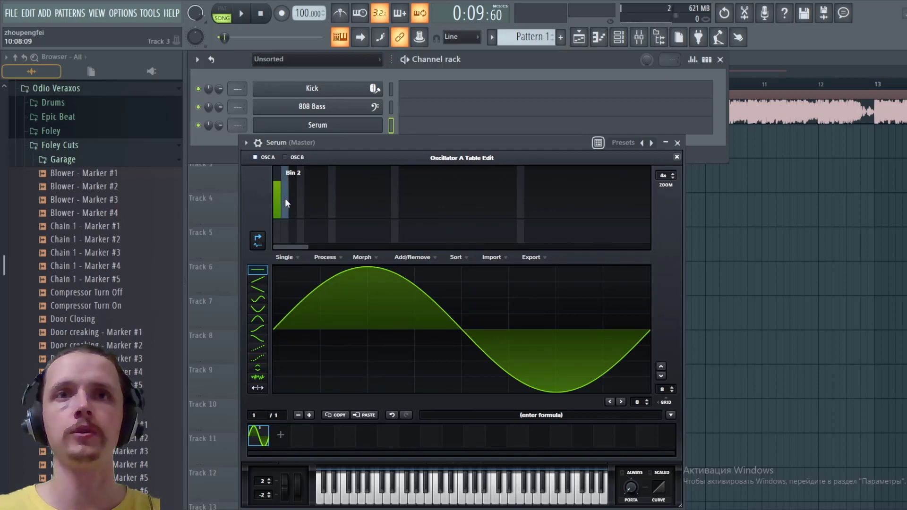
pyautogui.click(284, 199)
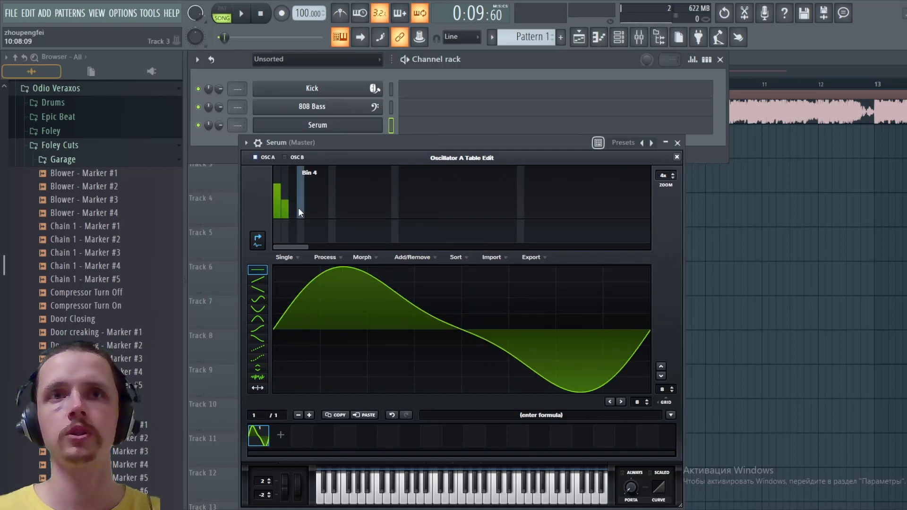
pyautogui.click(299, 212)
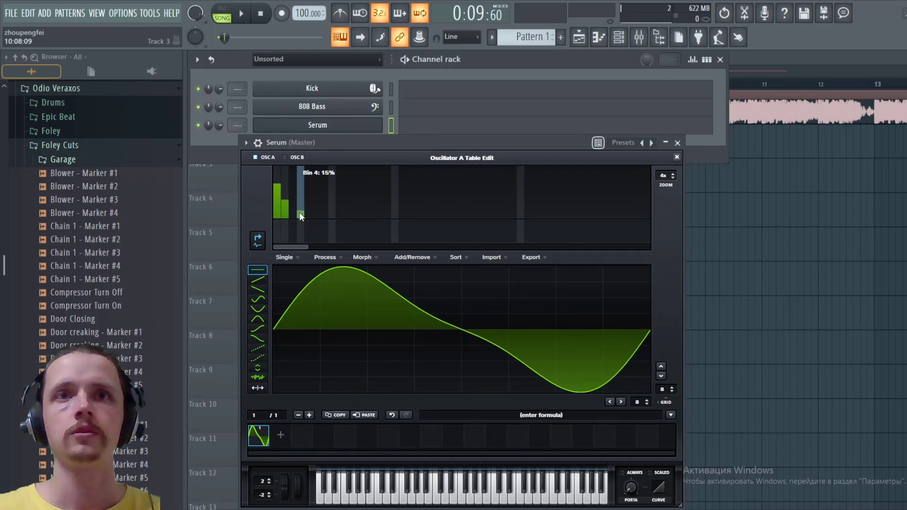
pyautogui.moveTo(300, 213); pyautogui.dragTo(301, 210)
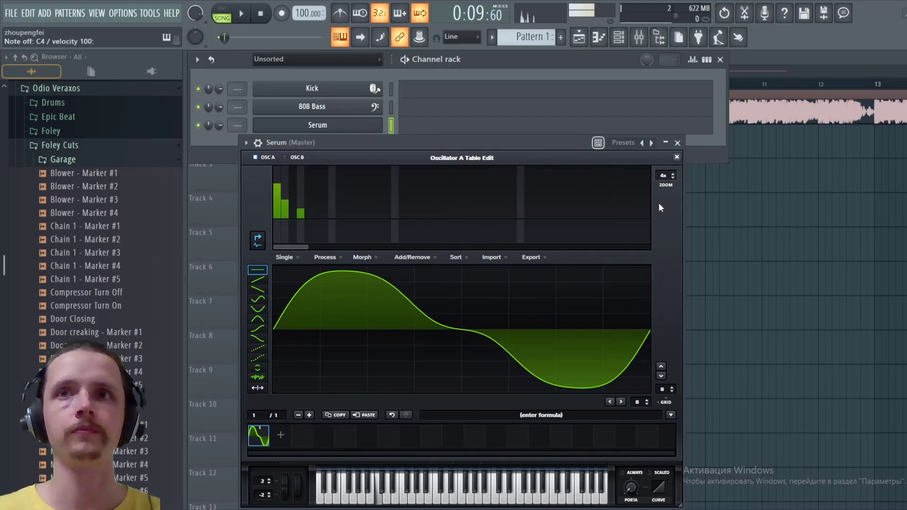
pyautogui.click(677, 157)
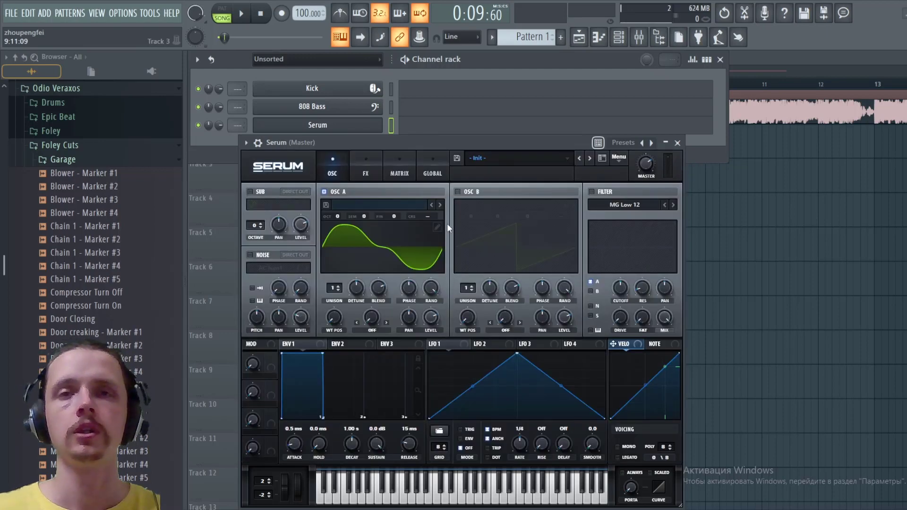
# Set Oscillator A's octave to -3 and audition the sound with a C5 note
pyautogui.click(372, 322)
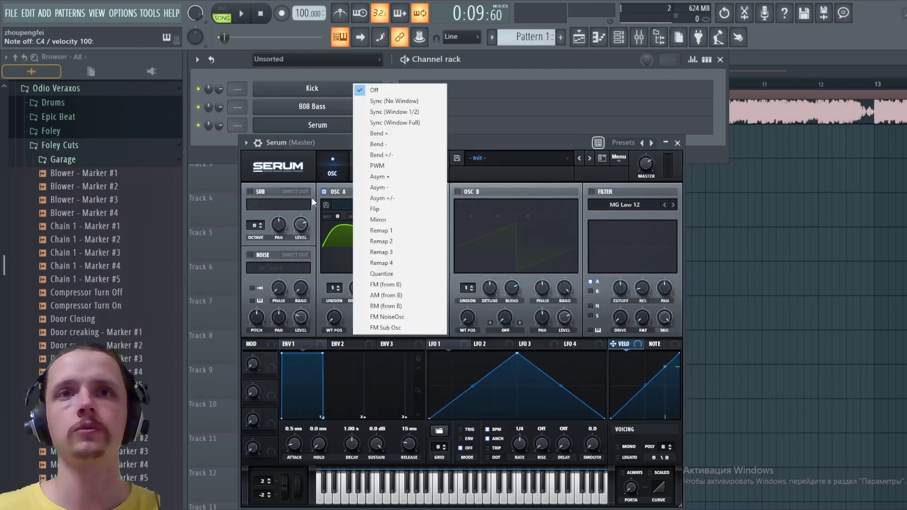
pyautogui.click(336, 215)
pyautogui.moveTo(336, 216); pyautogui.dragTo(336, 238)
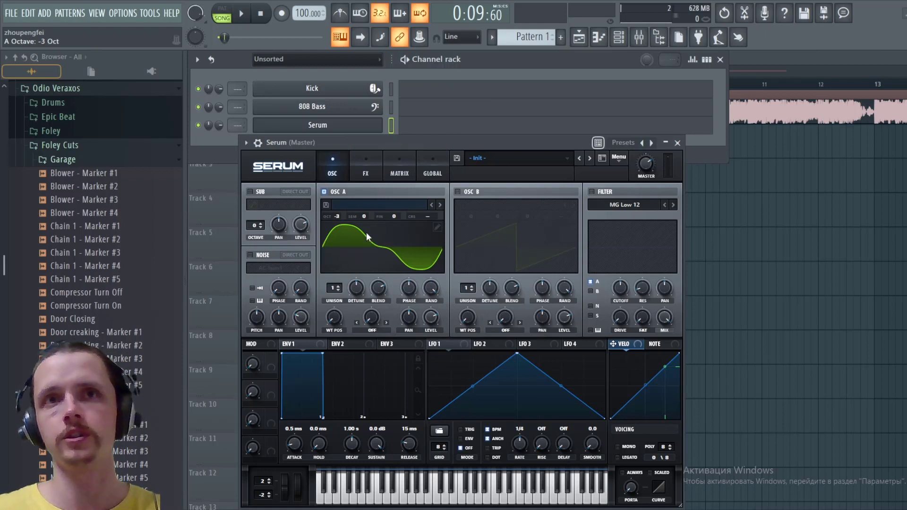
pyautogui.press('z')
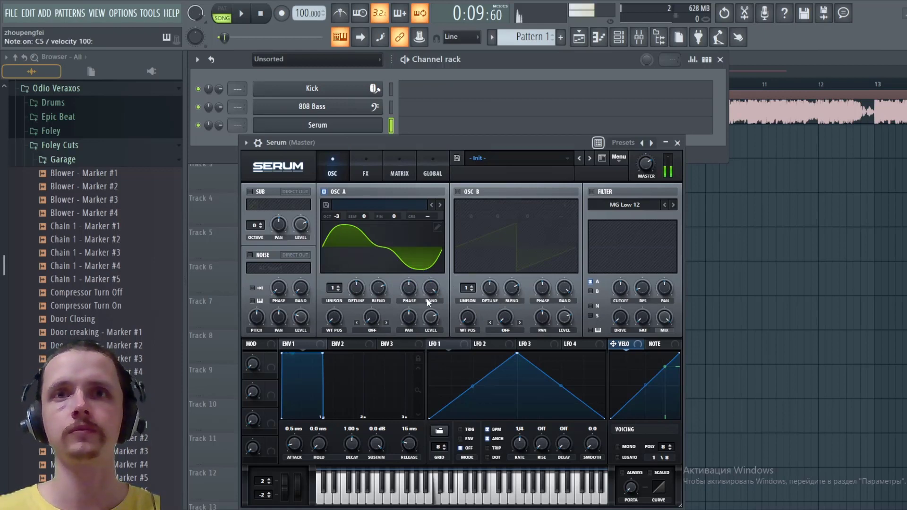
# Set Envelope 1's attack to 27 ms and audition the result with a C5 note
pyautogui.moveTo(282, 353); pyautogui.dragTo(294, 352)
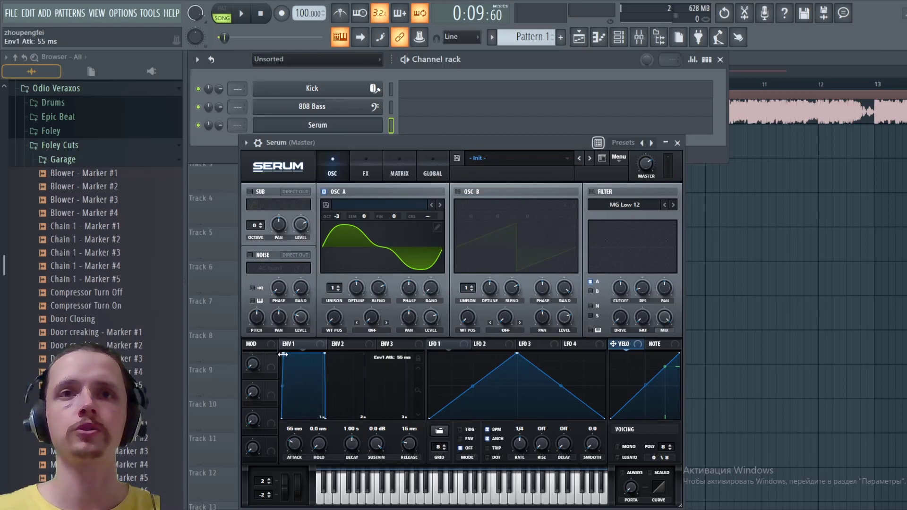
pyautogui.moveTo(282, 353); pyautogui.dragTo(278, 354)
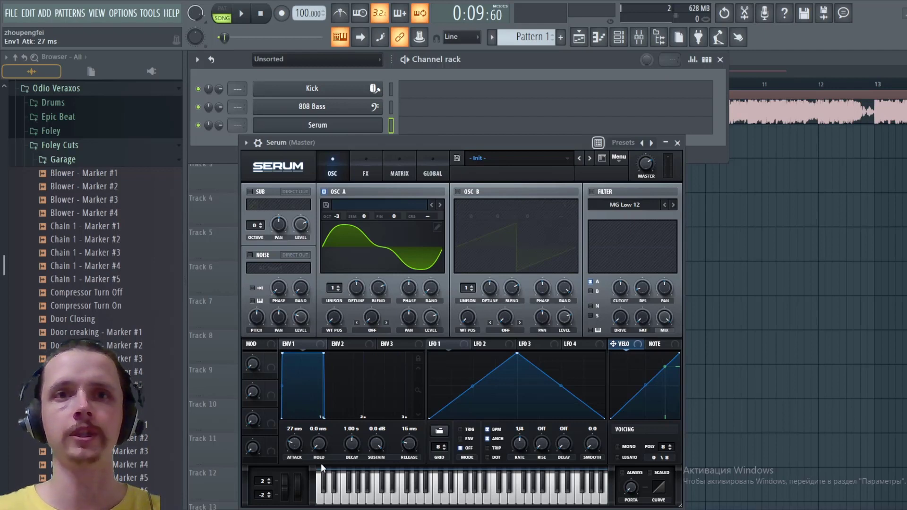
pyautogui.press('z')
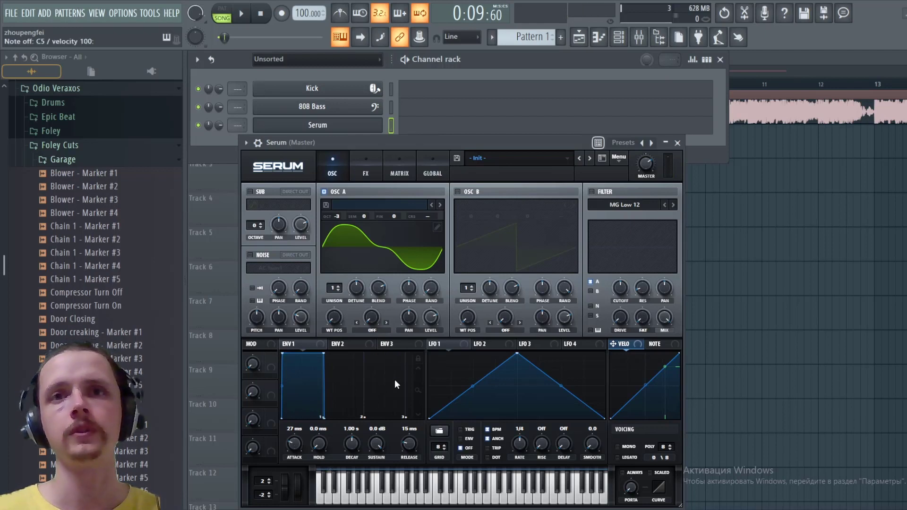
# Show Envelope 2, close the Channel rack, and compare the new Serum patch with the reference track by ear
pyautogui.click(340, 344)
pyautogui.click(721, 59)
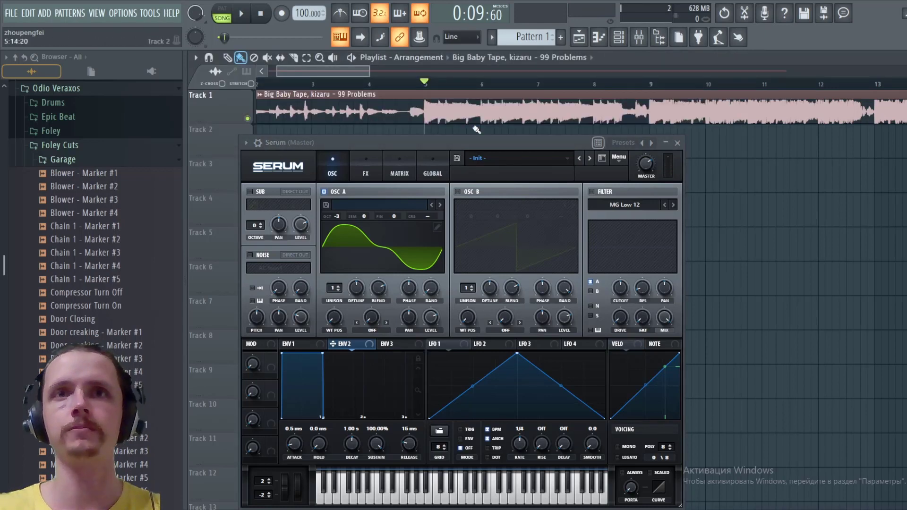
pyautogui.press('space')
pyautogui.press('space')
pyautogui.press('x')
pyautogui.press('x')
pyautogui.press('x')
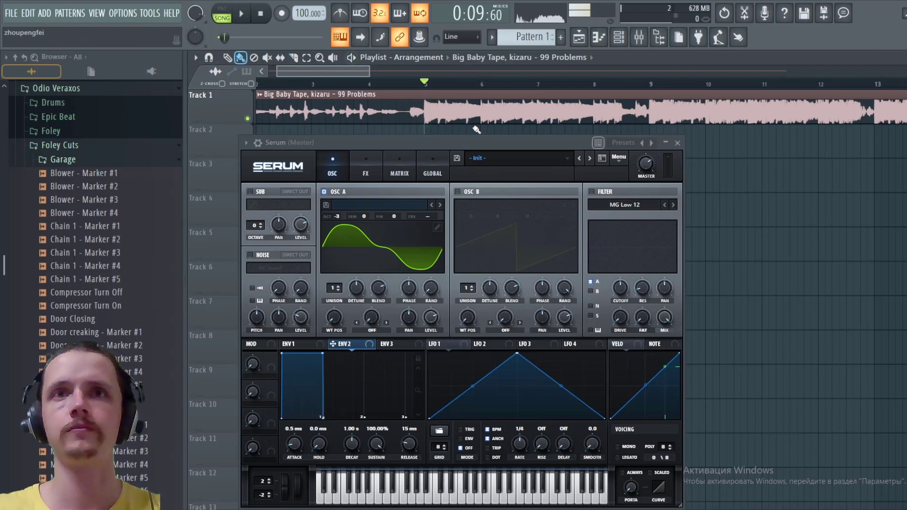
pyautogui.press('x')
pyautogui.press('space')
pyautogui.press('space')
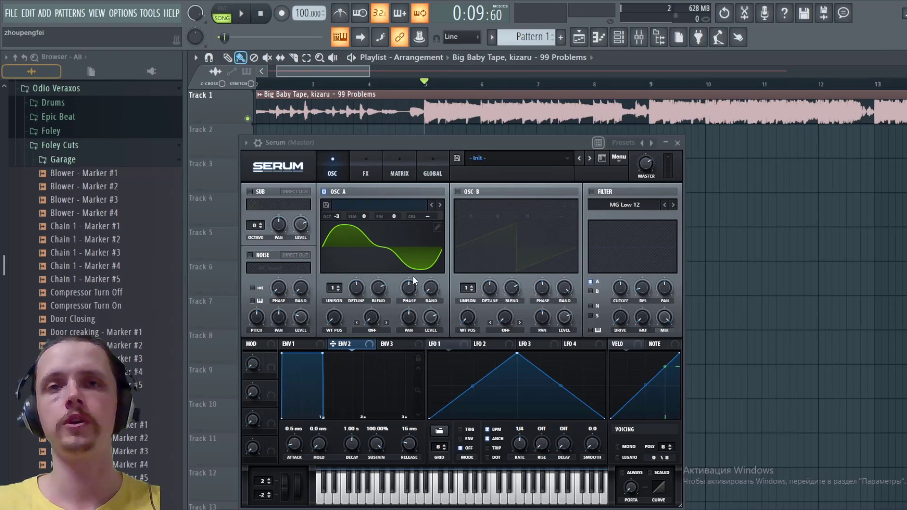
# Set Oscillator A's warp mode to Bend - with an amount of about -32%, auditioning it on D5
pyautogui.click(379, 333)
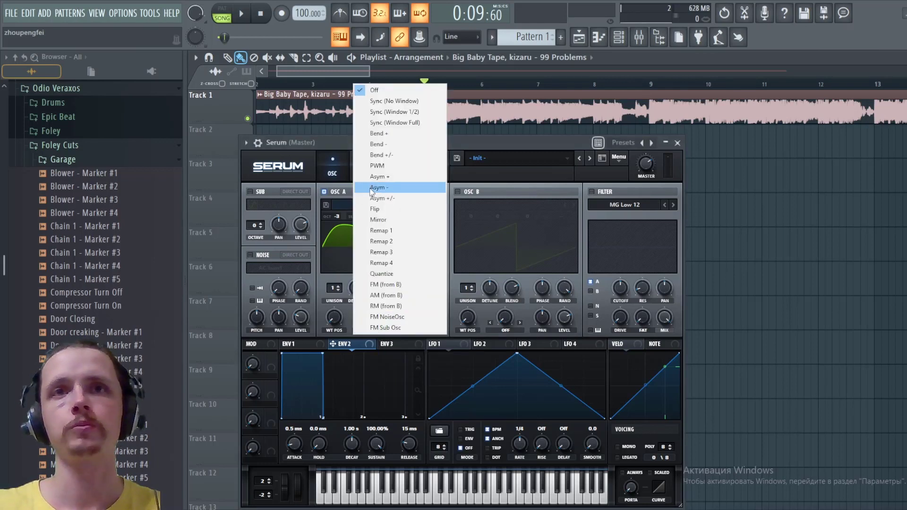
pyautogui.click(390, 143)
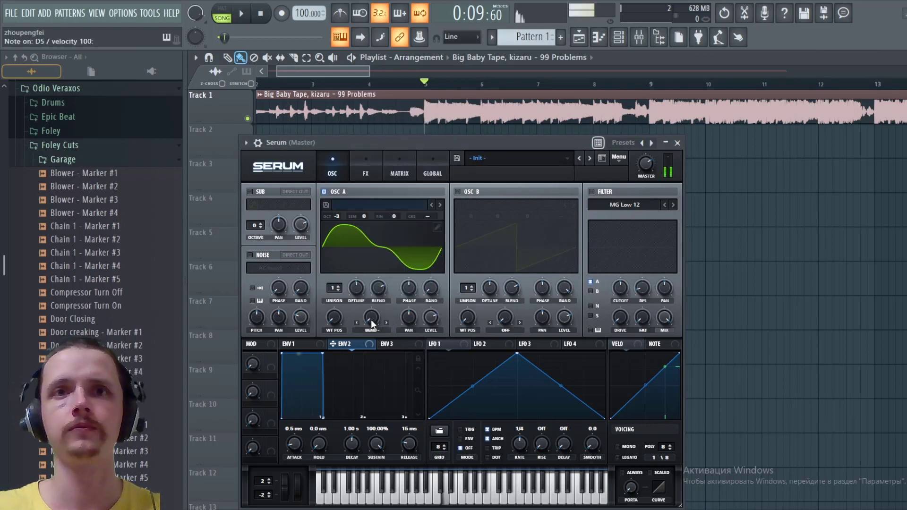
pyautogui.moveTo(370, 319); pyautogui.dragTo(370, 276)
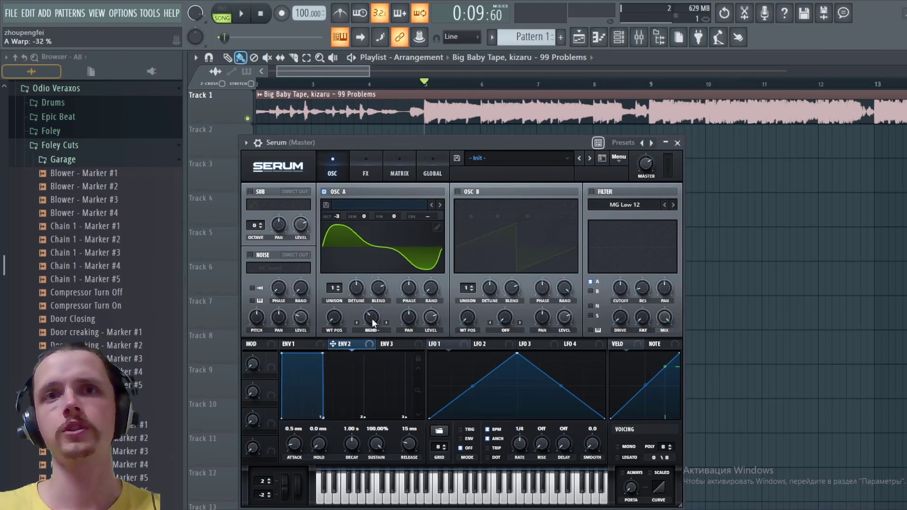
pyautogui.moveTo(371, 318); pyautogui.dragTo(374, 319)
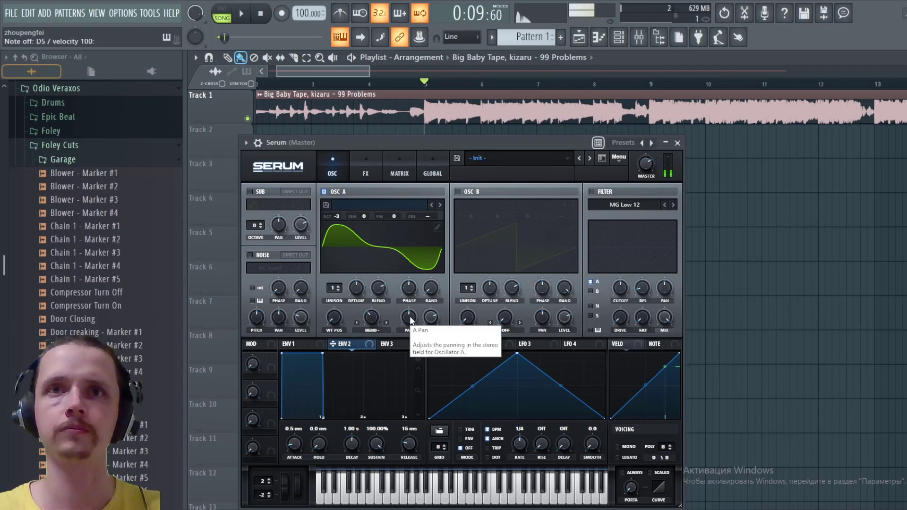
# Play the reference track briefly, and shape Envelope 2 with a 72 ms decay and 0% sustain
pyautogui.press('space')
pyautogui.press('space')
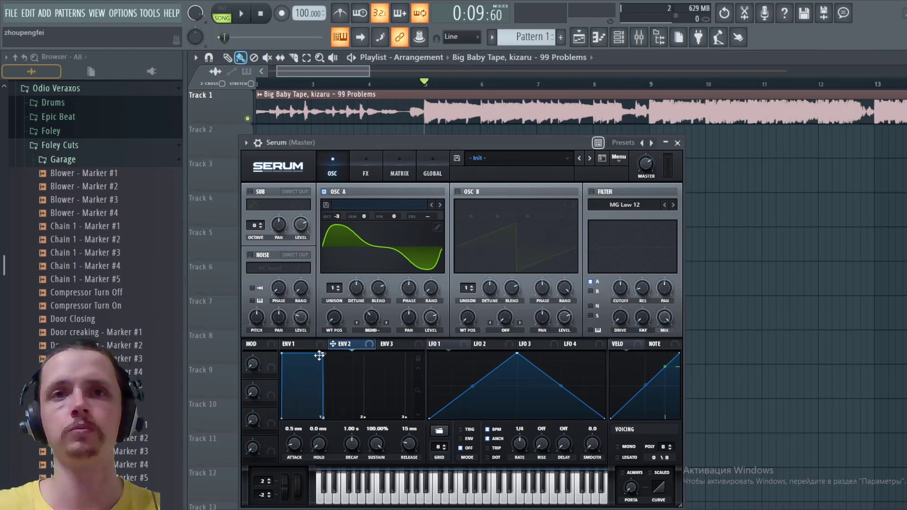
pyautogui.moveTo(322, 357); pyautogui.dragTo(265, 428)
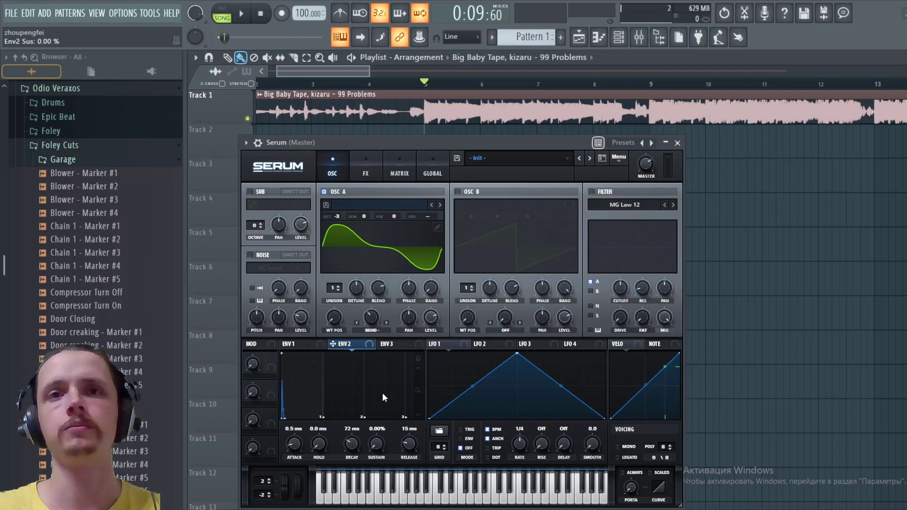
# Assign Envelope 2 to Oscillator A's coarse pitch as one-directional modulation with an amount of 24, auditioning it on D5
pyautogui.moveTo(359, 342); pyautogui.dragTo(433, 219)
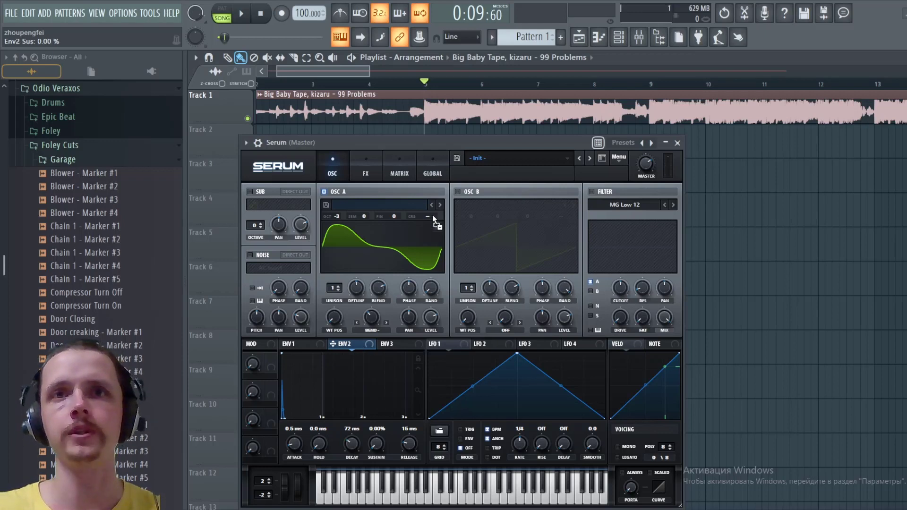
pyautogui.rightClick(439, 215)
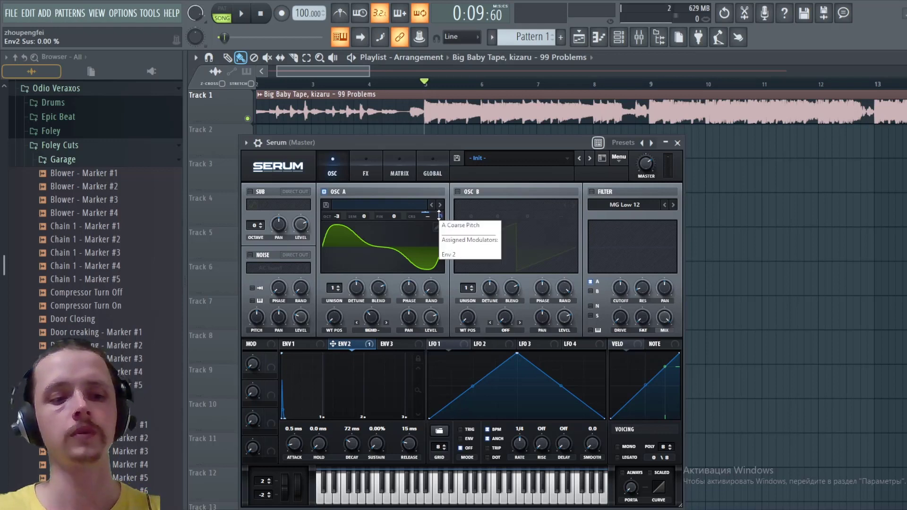
pyautogui.hotkey('alt', 'shift')
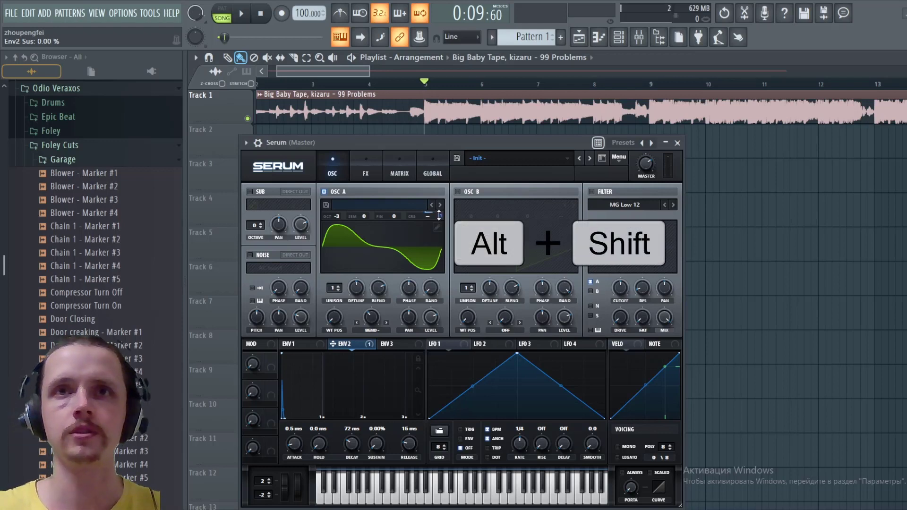
pyautogui.rightClick(439, 216)
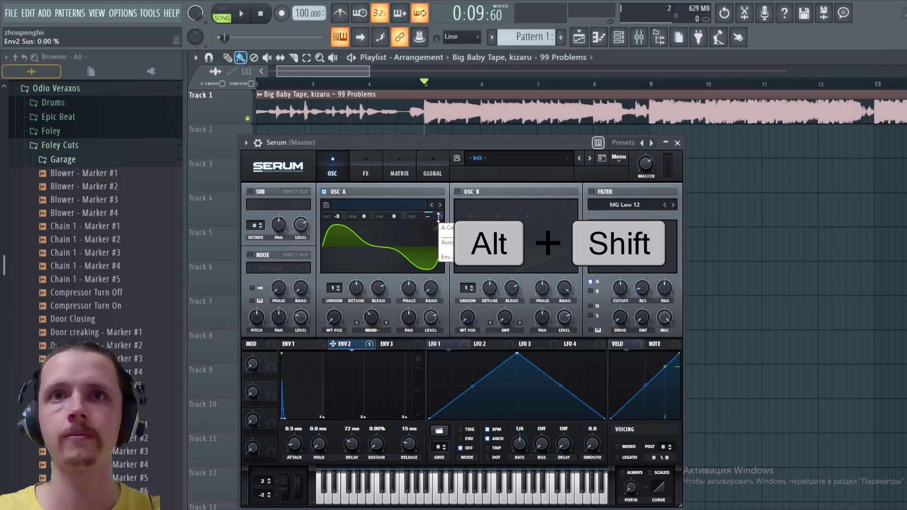
pyautogui.moveTo(439, 217); pyautogui.dragTo(441, 231)
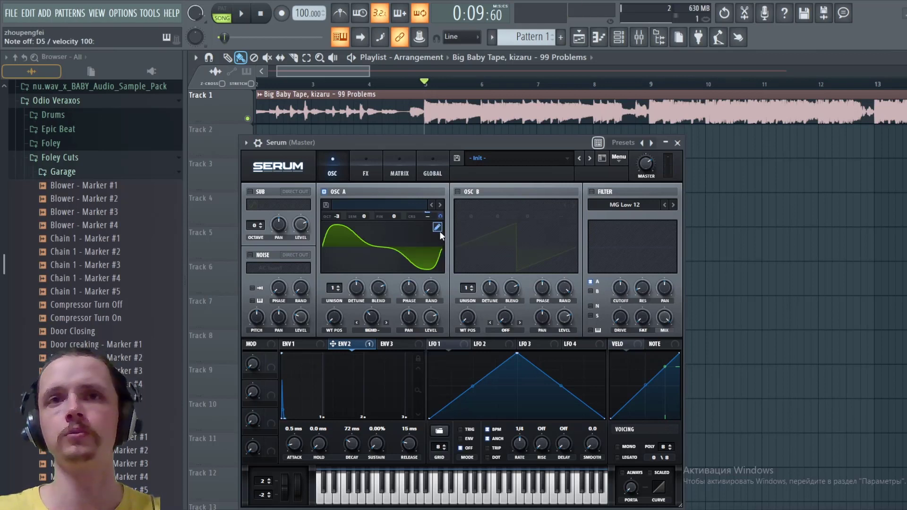
pyautogui.moveTo(440, 213)
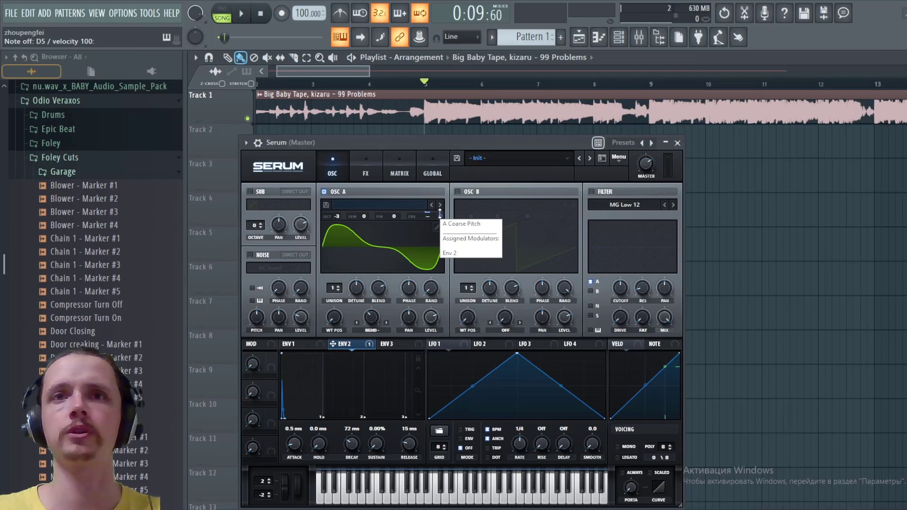
pyautogui.moveTo(440, 213); pyautogui.dragTo(441, 201)
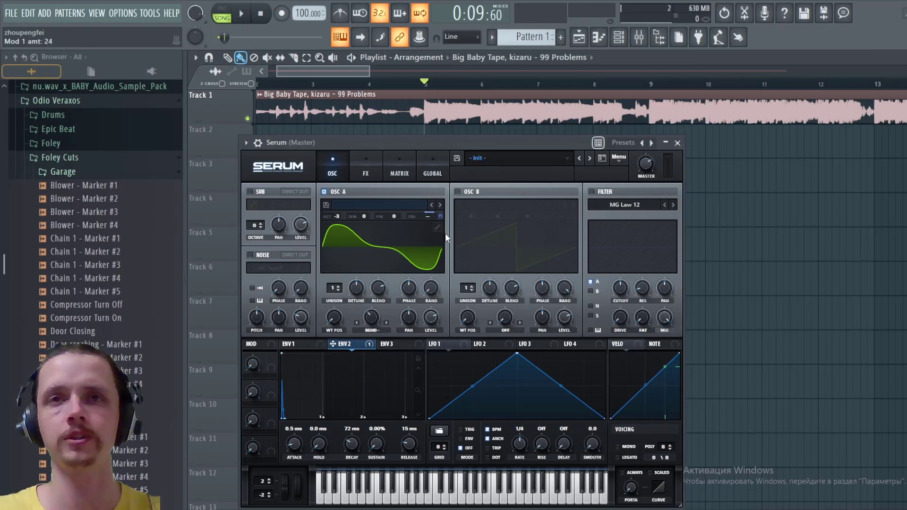
pyautogui.moveTo(441, 213)
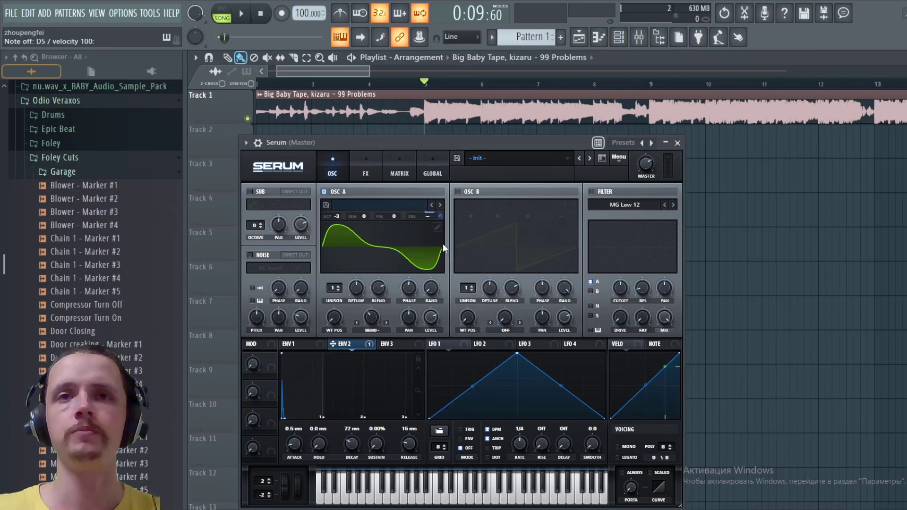
# Enable the Distortion effect in SoftClip mode and raise its drive, auditioning the sound with notes such as A5
pyautogui.click(366, 162)
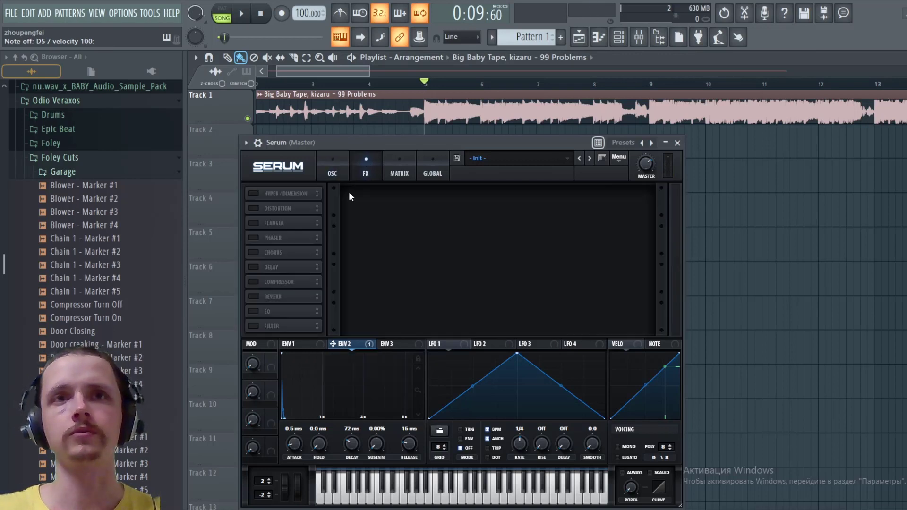
pyautogui.click(253, 208)
pyautogui.click(407, 201)
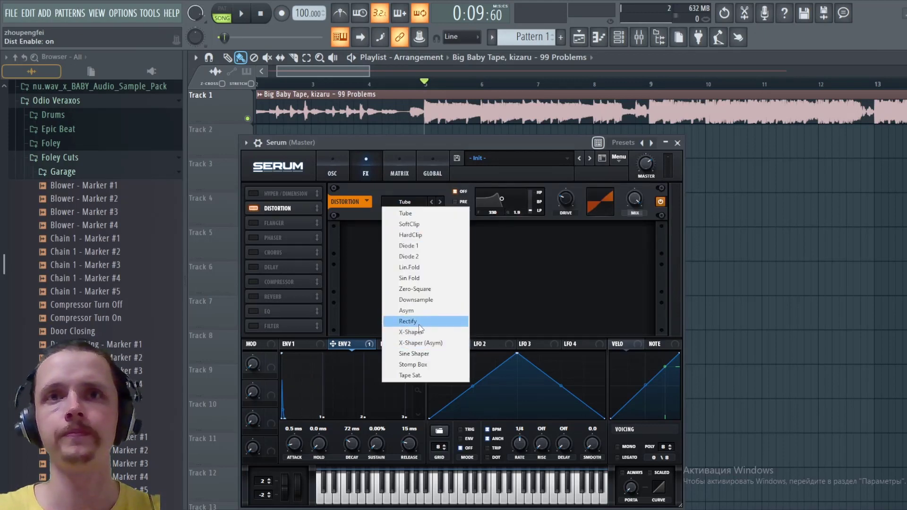
pyautogui.click(409, 223)
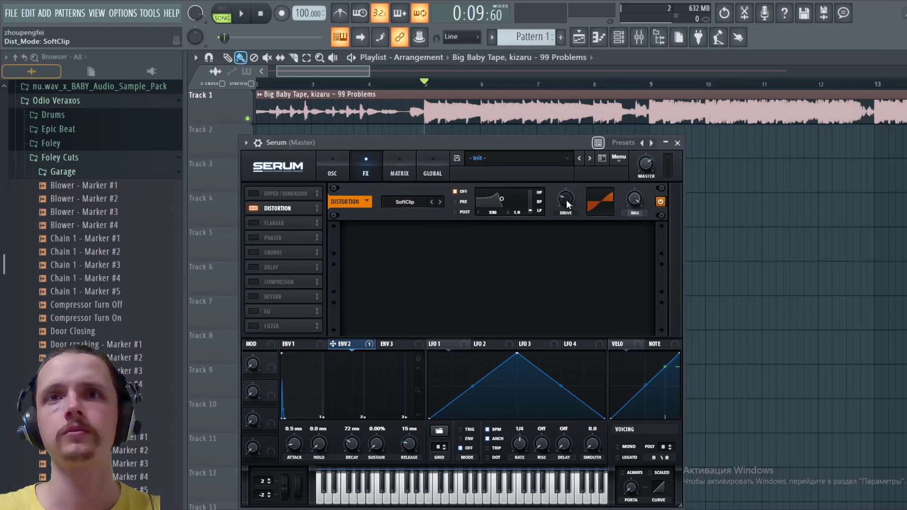
pyautogui.moveTo(566, 200); pyautogui.dragTo(590, 155)
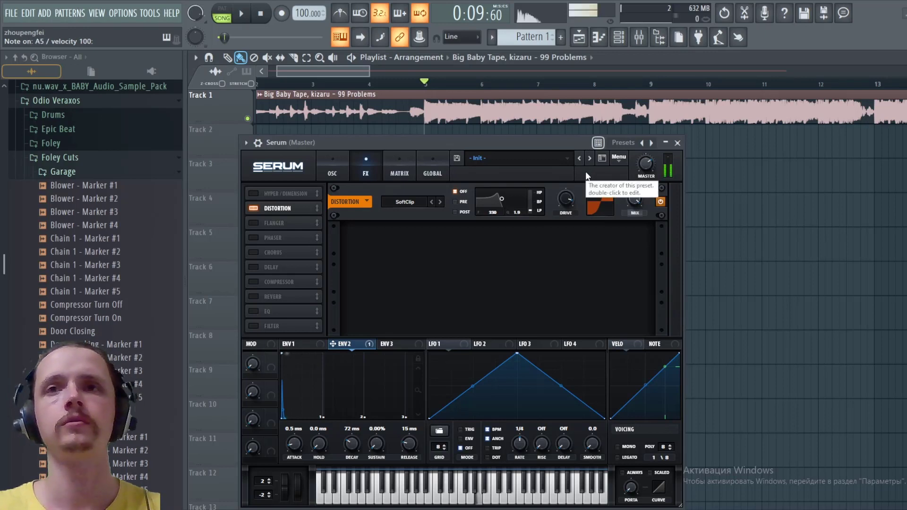
# Enable the Compressor and shorten its attack to about 75 ms and its release to about 59 ms, auditioning on D5
pyautogui.click(253, 282)
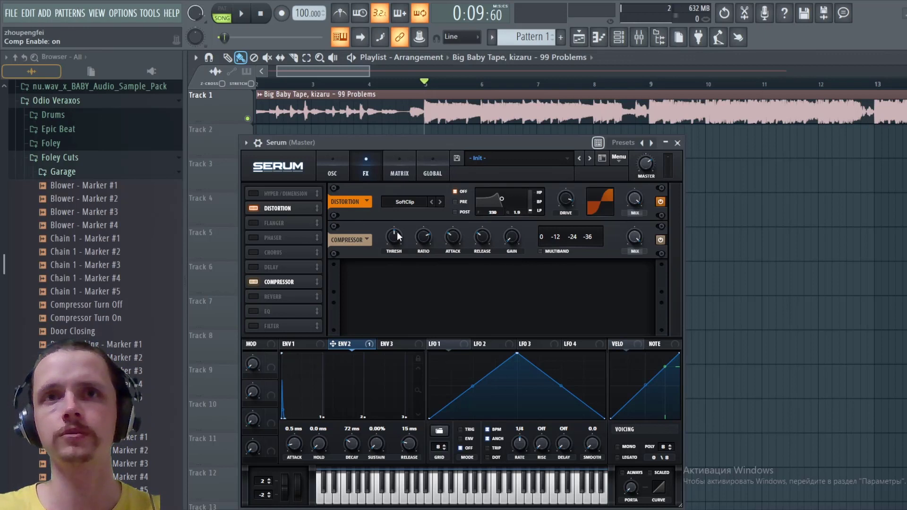
pyautogui.press('x')
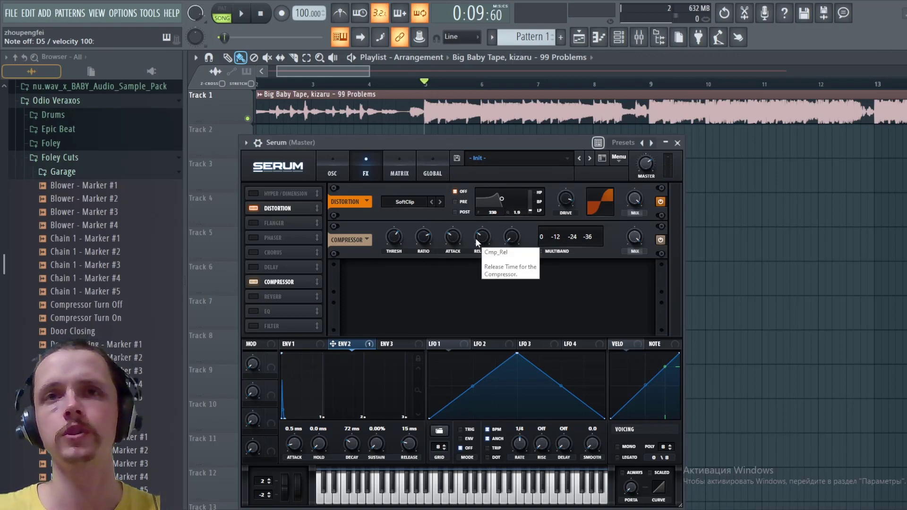
pyautogui.moveTo(452, 241)
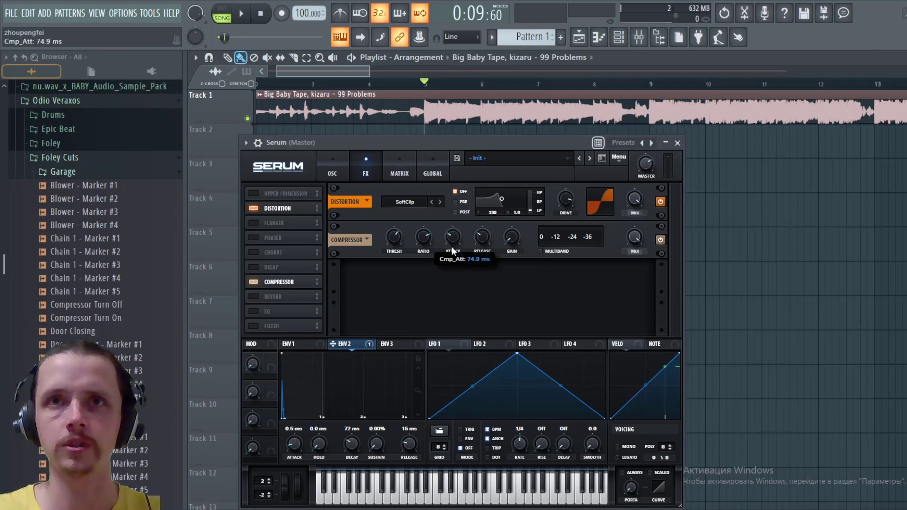
pyautogui.press('w')
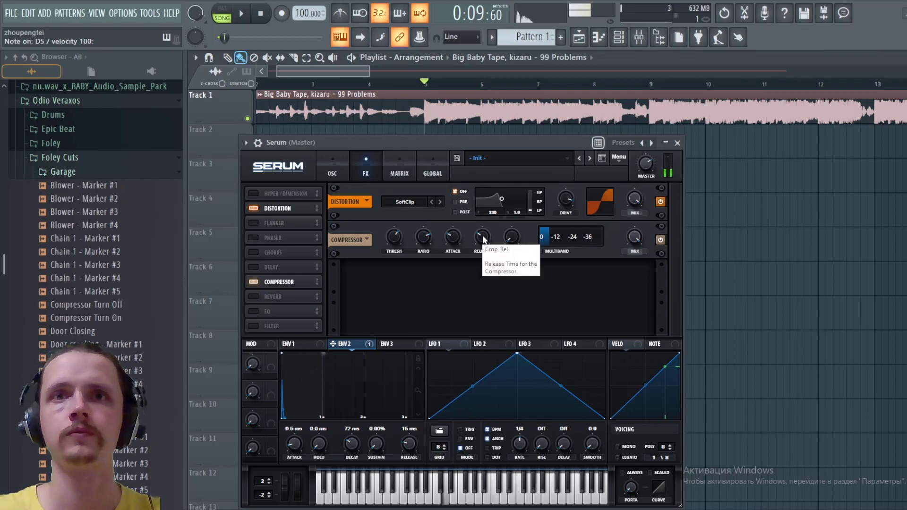
pyautogui.click(483, 239)
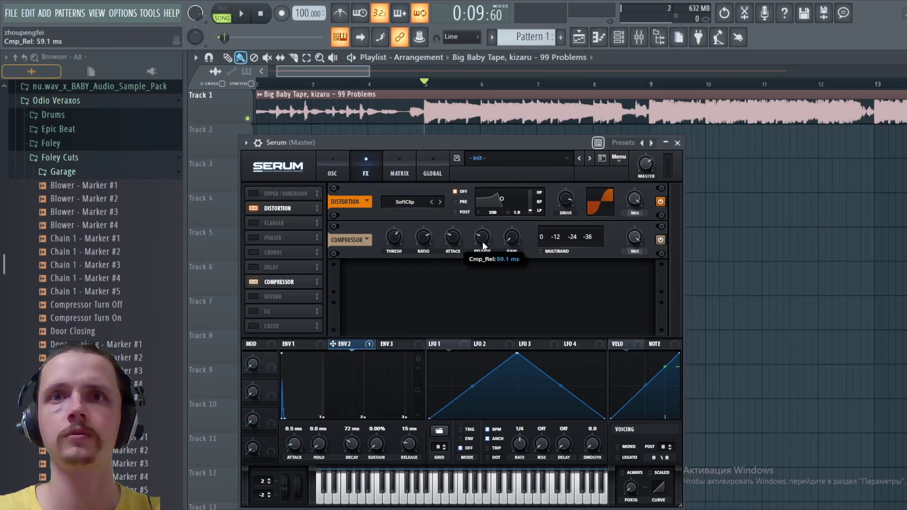
pyautogui.press('w')
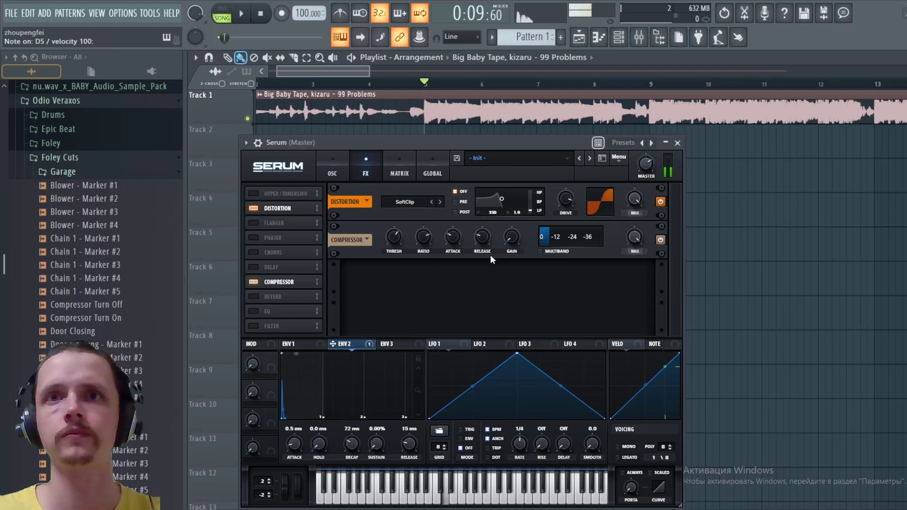
# Raise the Compressor's gain to 9.0 dB and audition the result with a D5 note
pyautogui.click(511, 236)
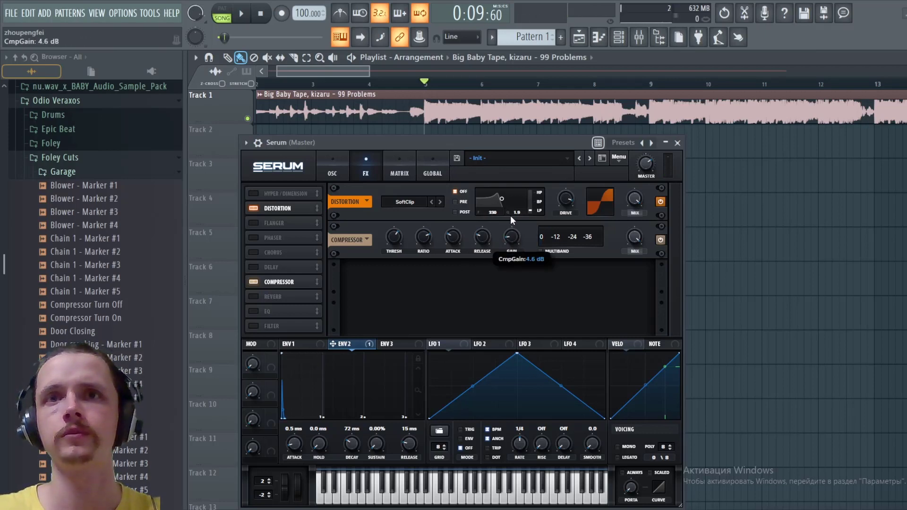
pyautogui.moveTo(514, 236); pyautogui.dragTo(512, 230)
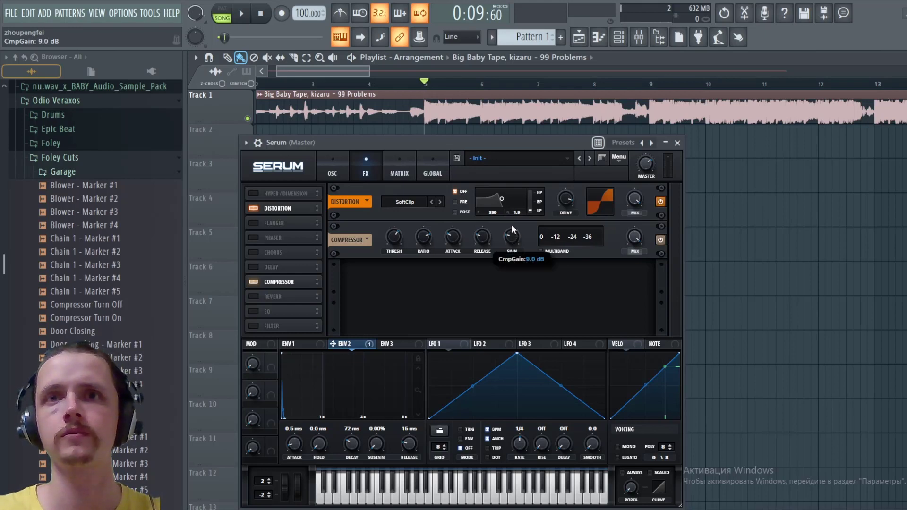
pyautogui.press('x')
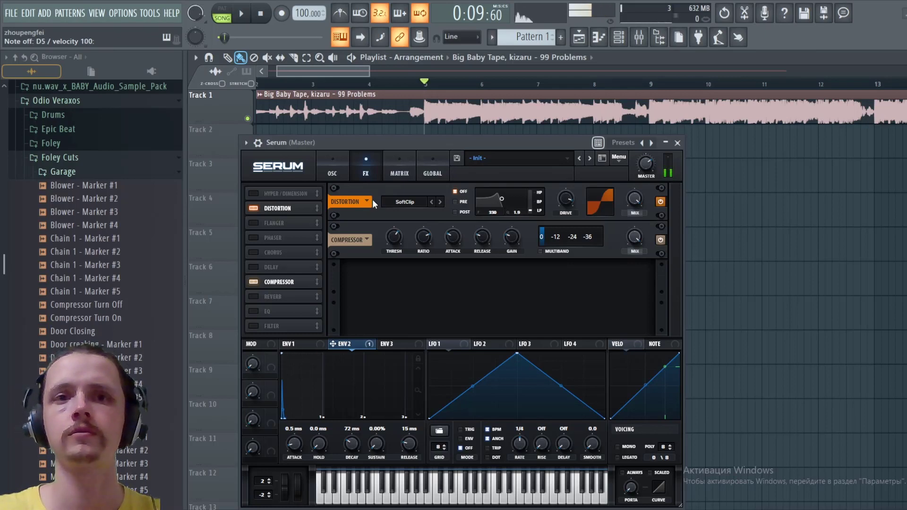
# Enable Mono and Legato voicing and audition the note transitions with A5 and D5
pyautogui.click(616, 448)
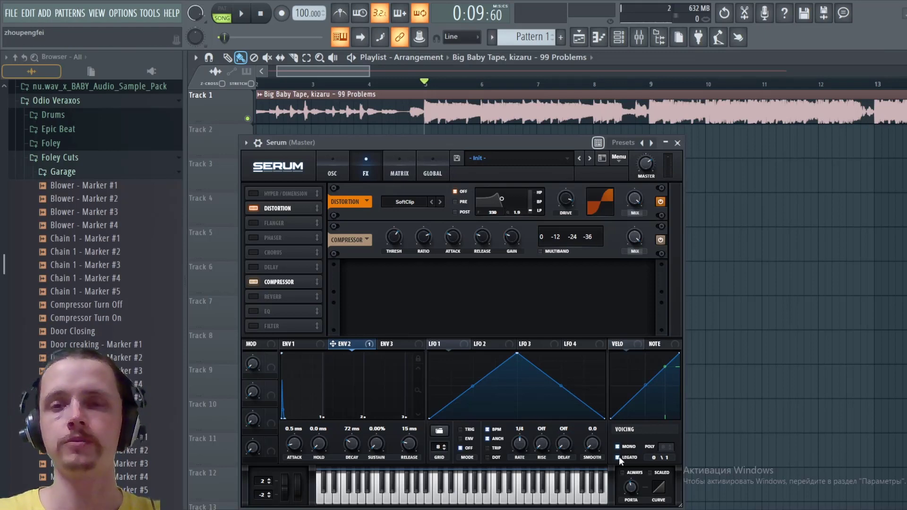
pyautogui.press('n')
pyautogui.press('x')
pyautogui.press('x')
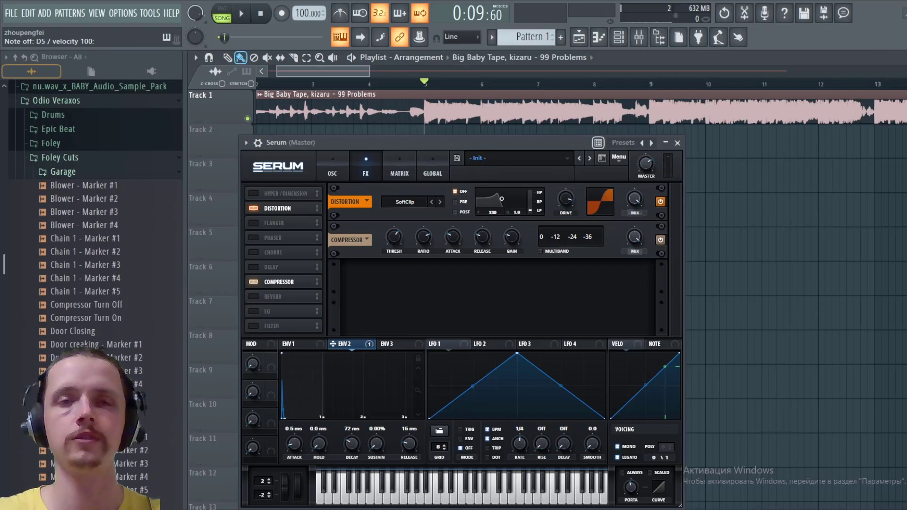
# Shape Envelope 1 with a 1.63 s decay, -6.2 dB sustain and 382 ms release
pyautogui.click(330, 165)
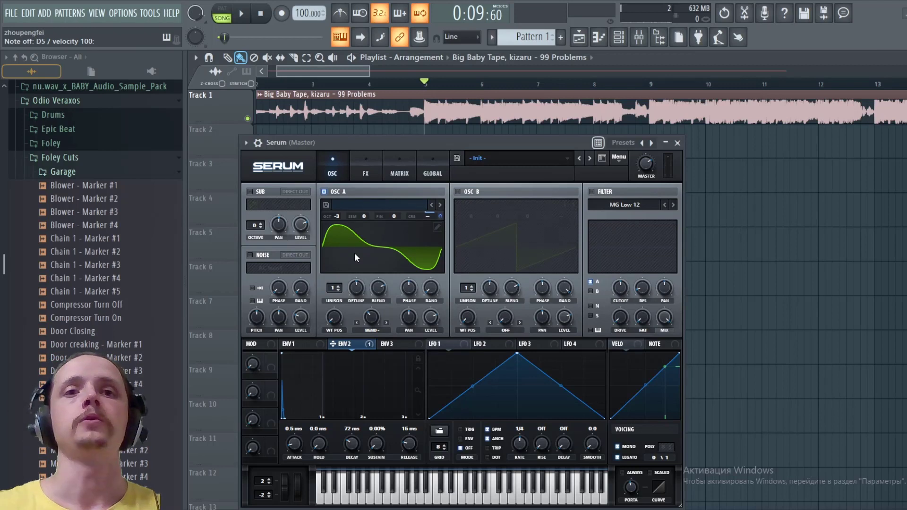
pyautogui.click(297, 344)
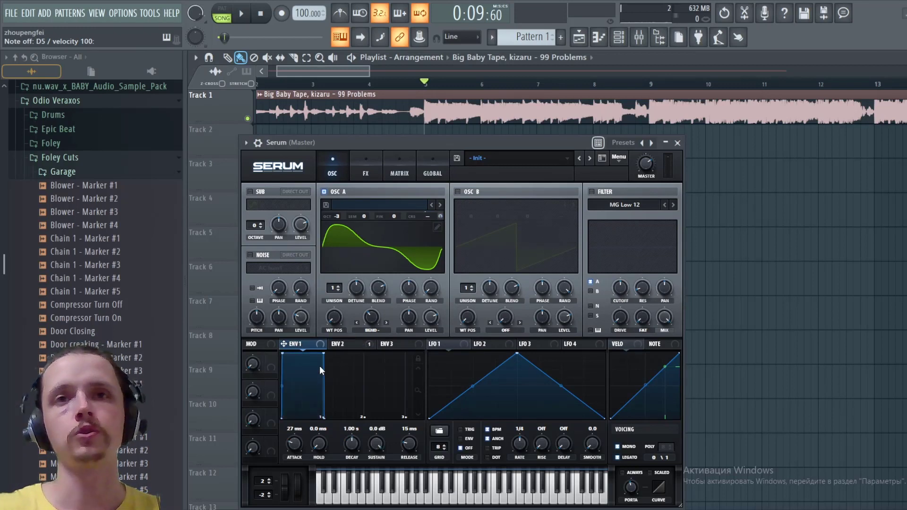
pyautogui.moveTo(323, 353); pyautogui.dragTo(346, 373)
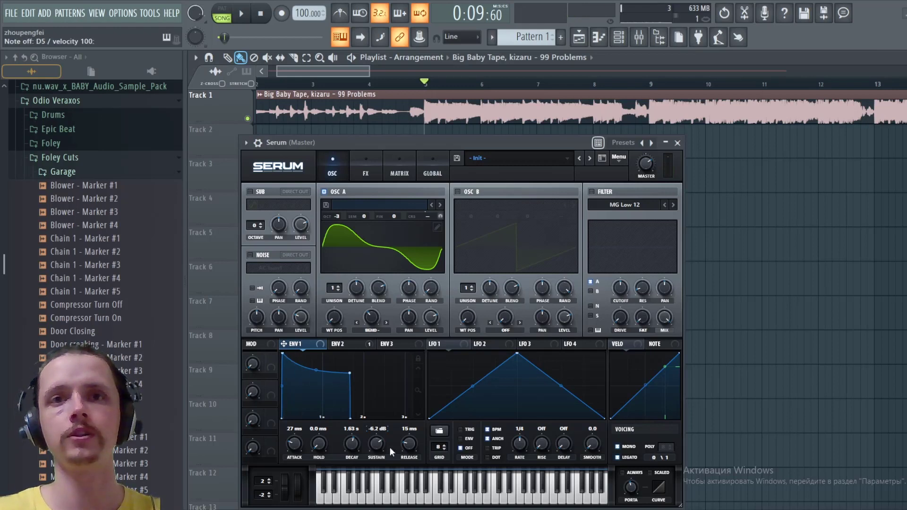
pyautogui.moveTo(409, 451); pyautogui.dragTo(418, 429)
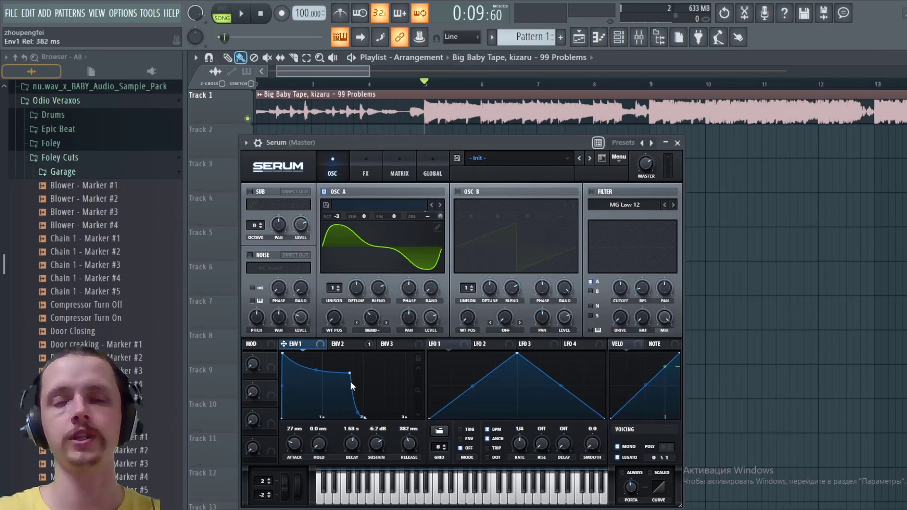
# Audition the patch with repeated D5 and A5 notes, and play the reference track to compare by ear
pyautogui.press('x')
pyautogui.press('x')
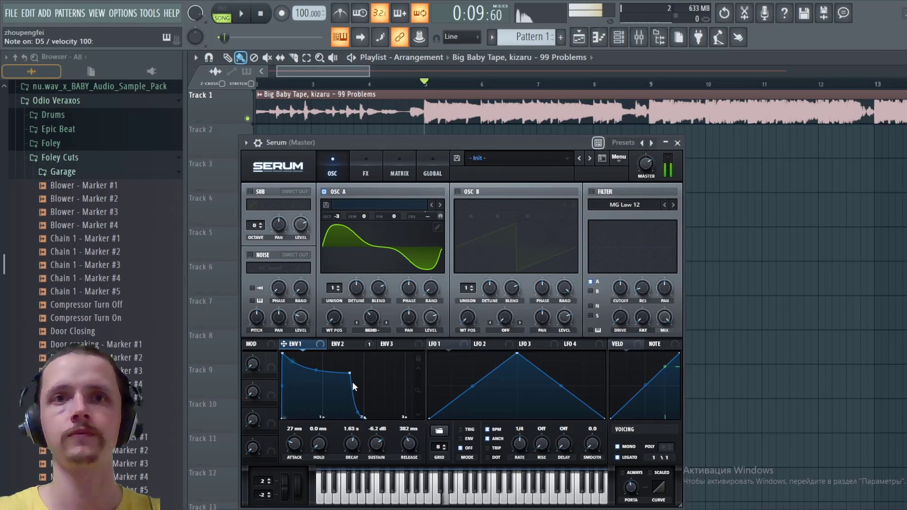
pyautogui.press('x')
pyautogui.press('n')
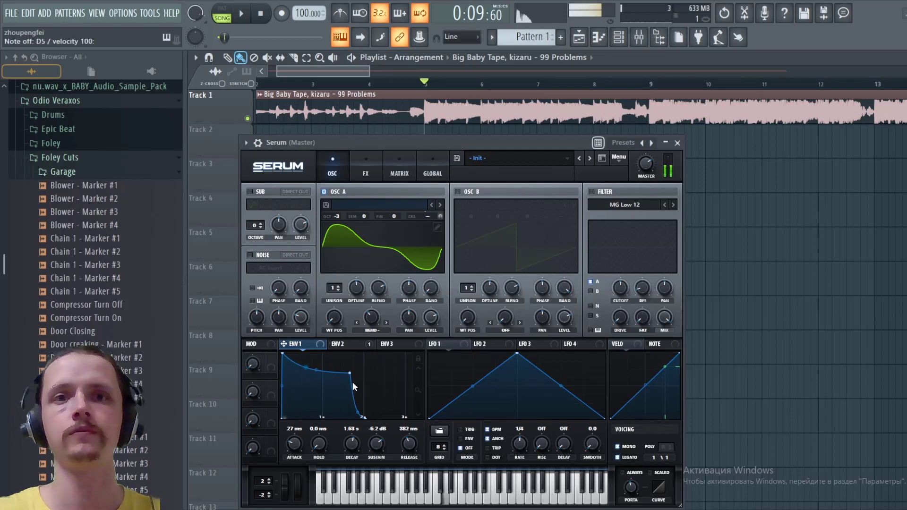
pyautogui.press('x')
pyautogui.press('x')
pyautogui.press('n')
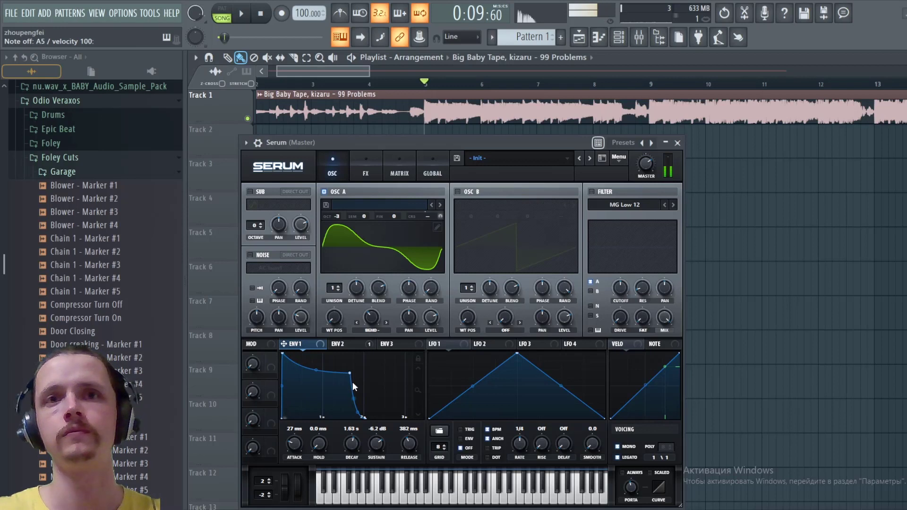
pyautogui.press('x')
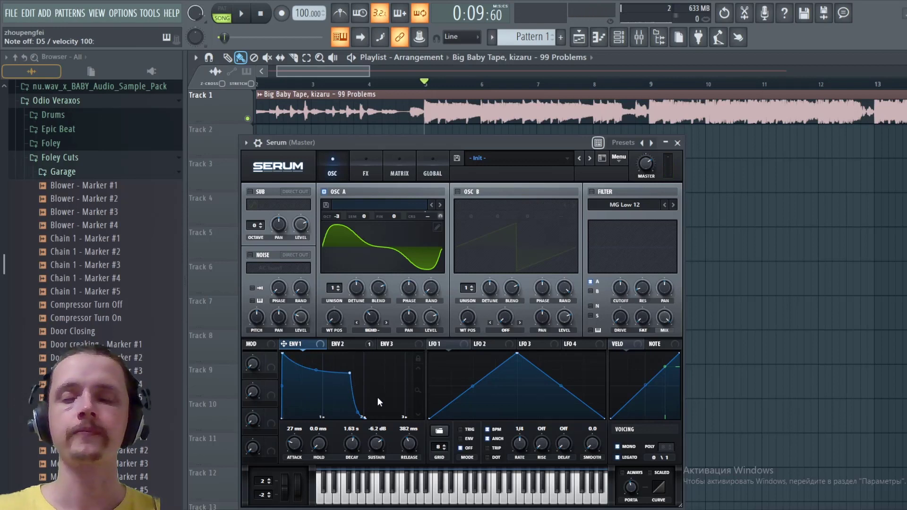
pyautogui.press('n')
pyautogui.press('x')
pyautogui.press('n')
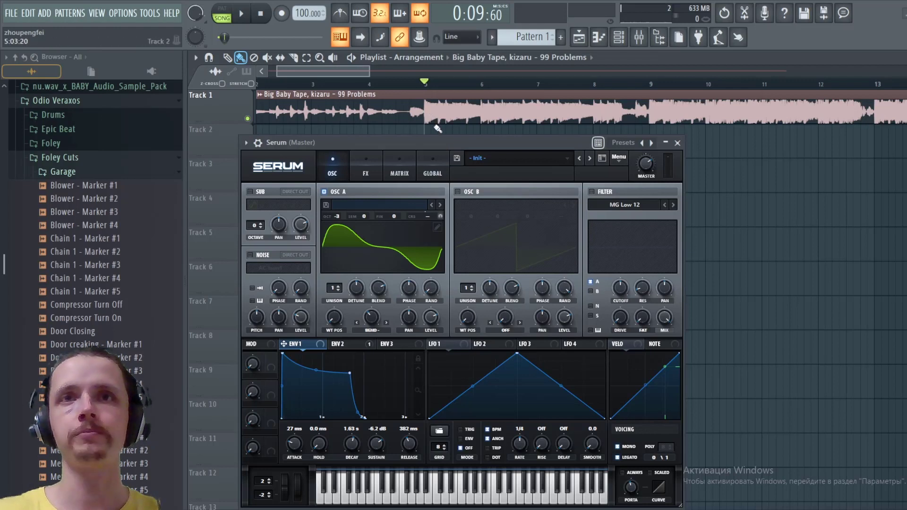
pyautogui.press('space')
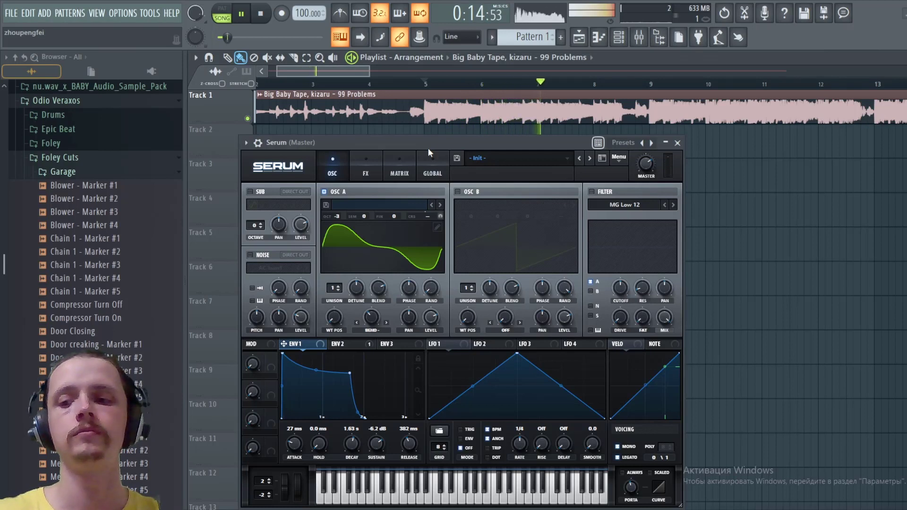
# Stop the reference track and audition the bass patch with repeated D5 notes
pyautogui.press('space')
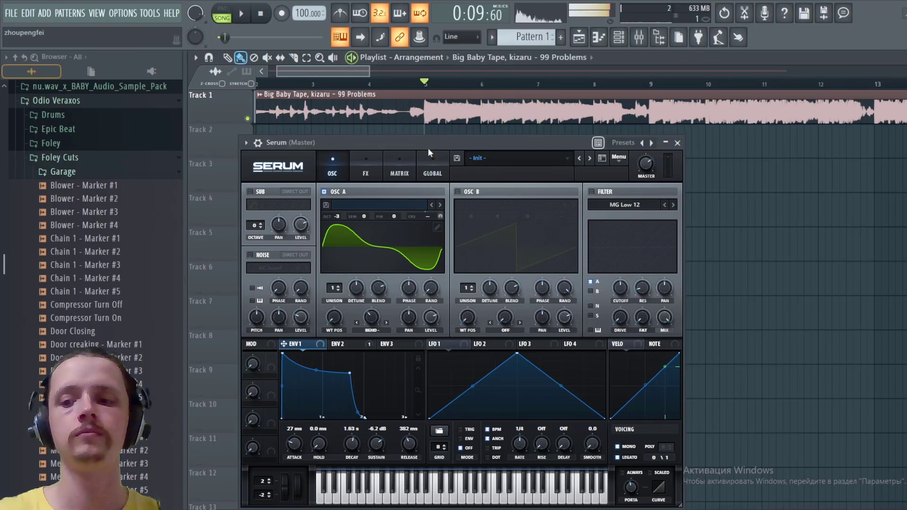
pyautogui.press('w')
pyautogui.press('w')
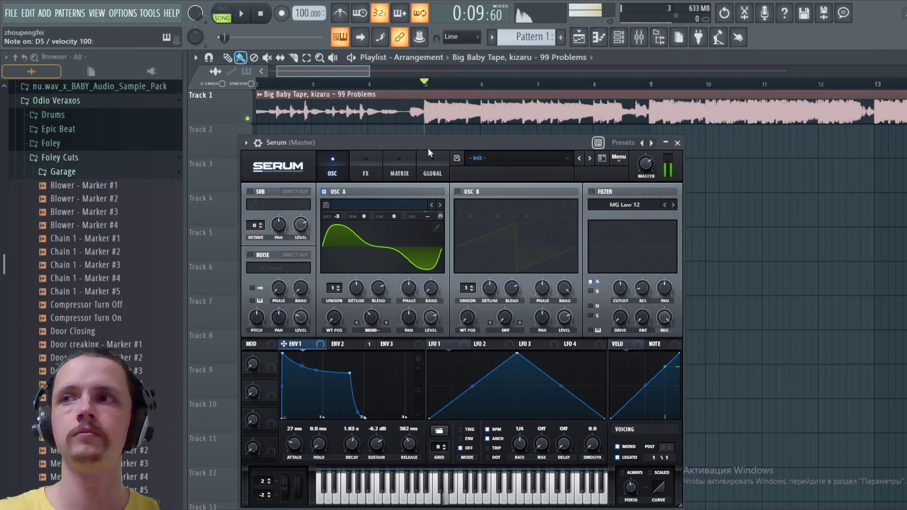
pyautogui.press('w')
pyautogui.press('w')
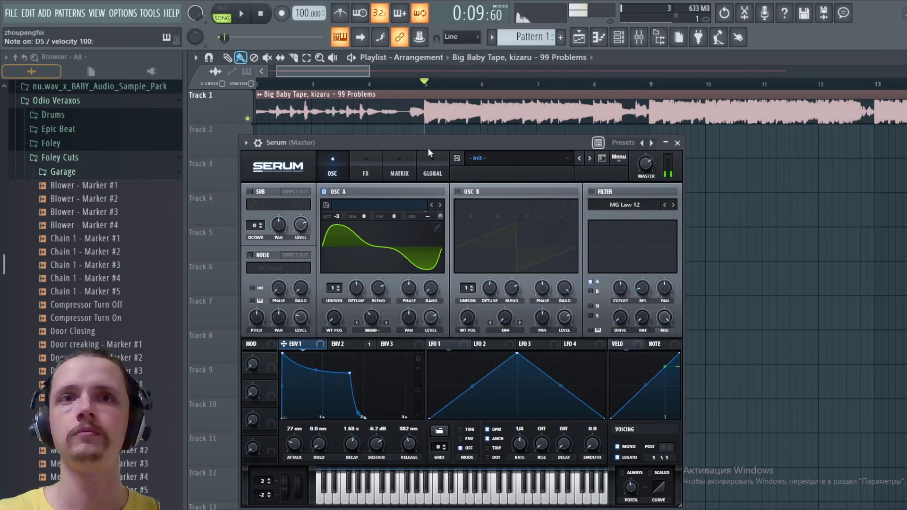
pyautogui.press('w')
pyautogui.press('w')
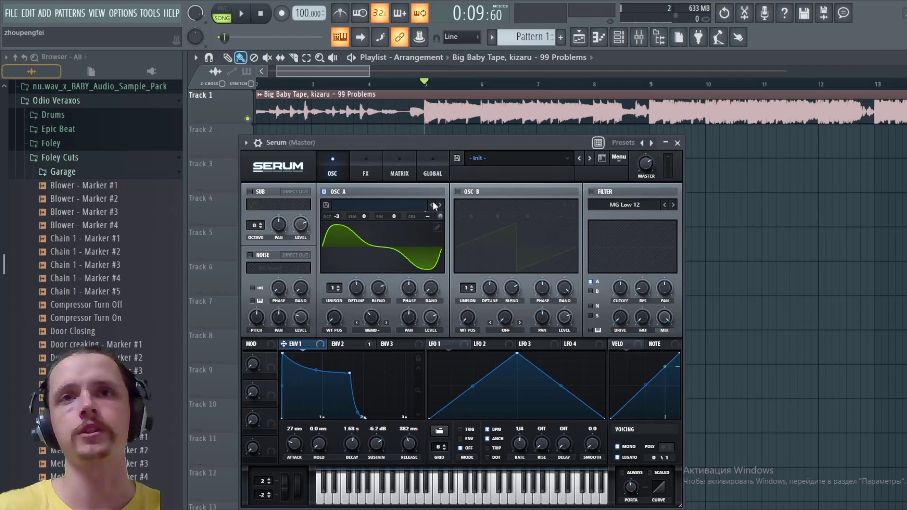
# Set Envelope 2's modulation of Osc A coarse pitch to 12 and compare D5 against the reference track
pyautogui.click(352, 343)
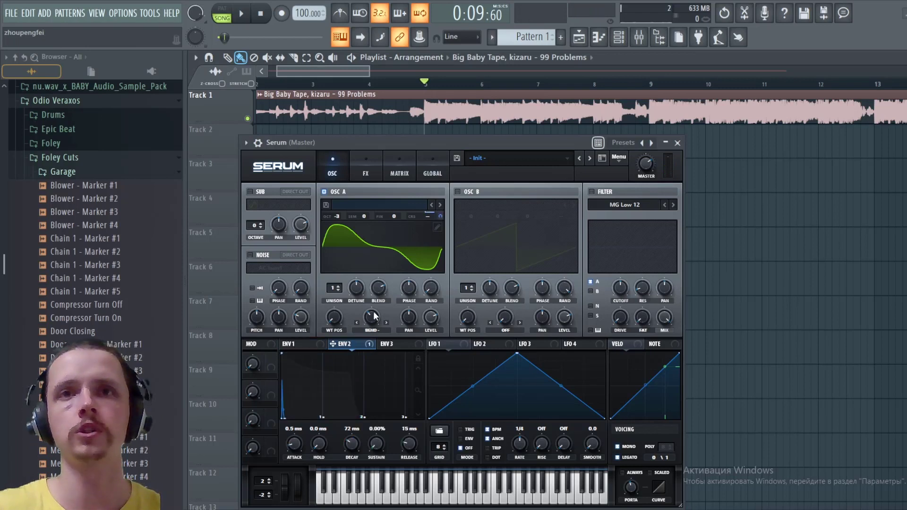
pyautogui.moveTo(443, 214); pyautogui.dragTo(442, 222)
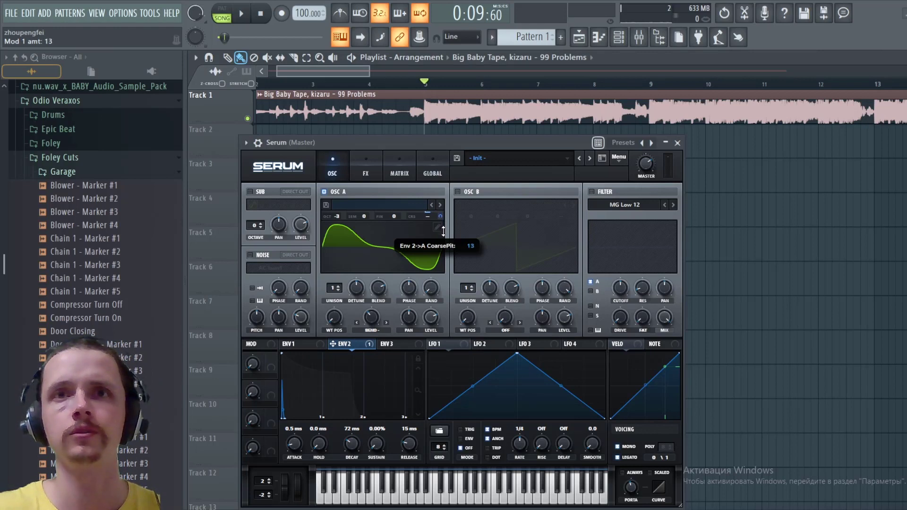
pyautogui.moveTo(443, 231); pyautogui.dragTo(440, 230)
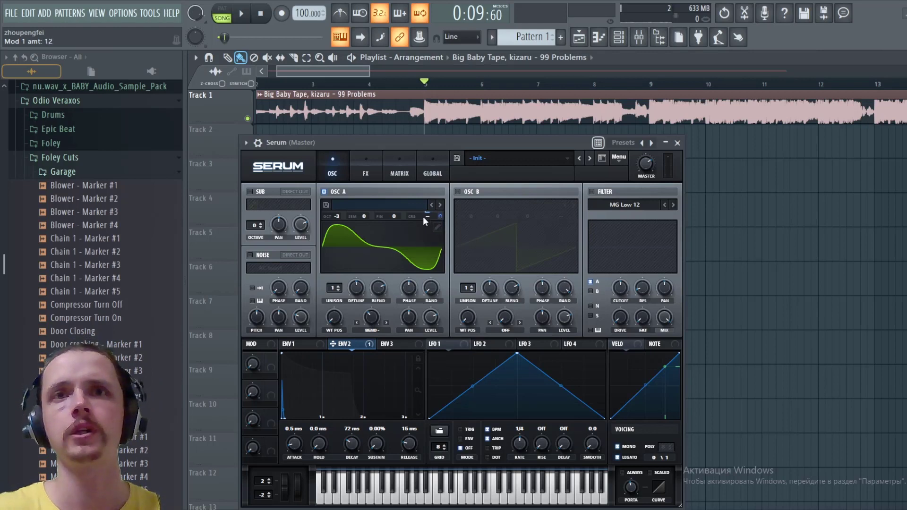
pyautogui.moveTo(457, 247)
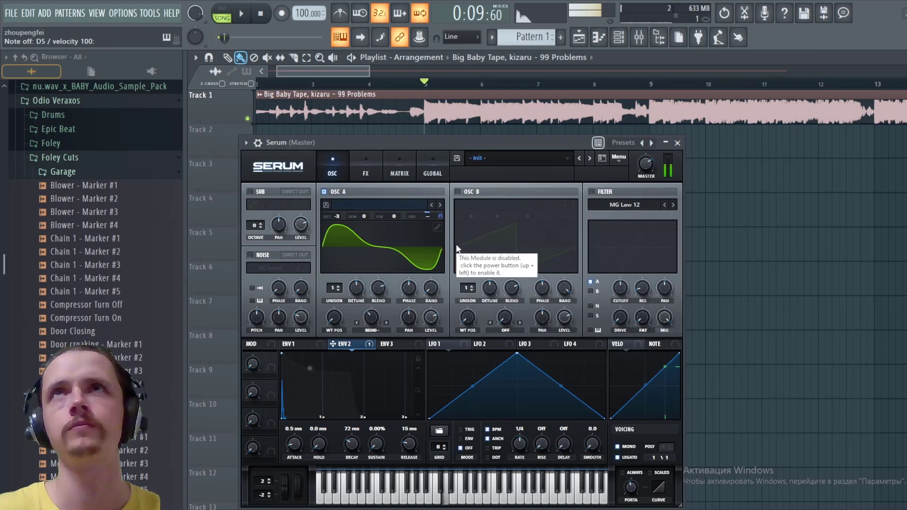
pyautogui.press('space')
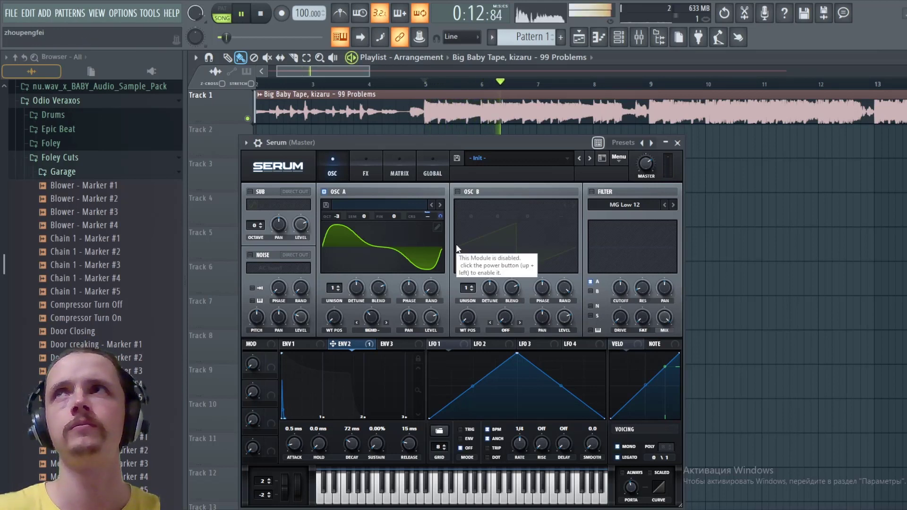
pyautogui.press('space')
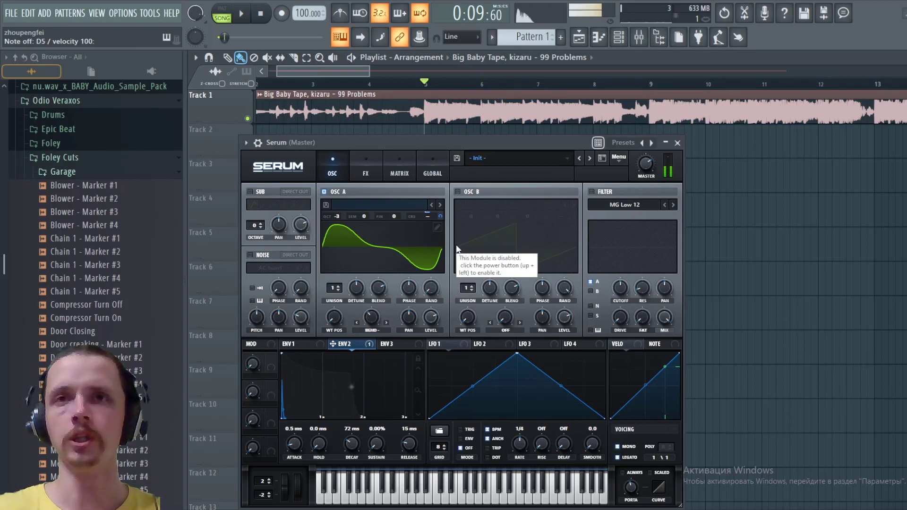
# Enable the Noise oscillator with the Attacks_Misc sample kick trans 6 and set it to one-shot playback
pyautogui.click(250, 256)
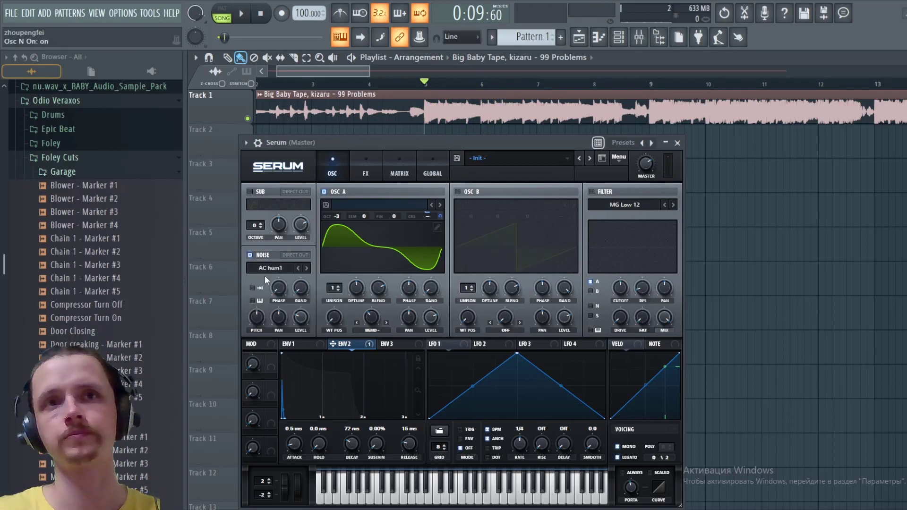
pyautogui.click(267, 269)
pyautogui.moveTo(306, 293)
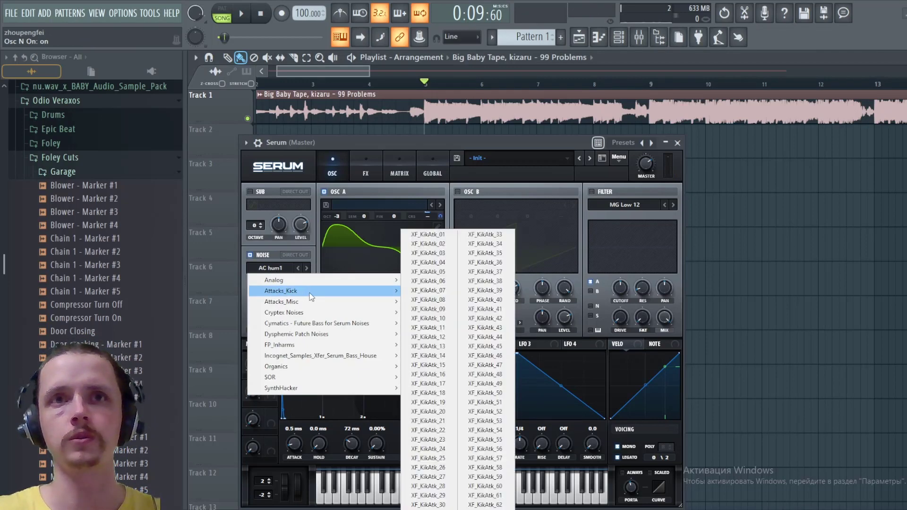
pyautogui.moveTo(323, 306)
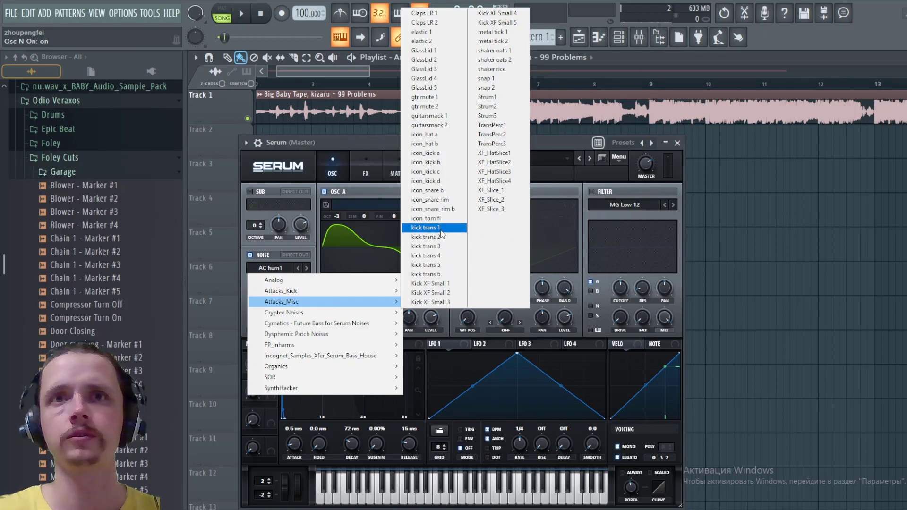
pyautogui.click(441, 274)
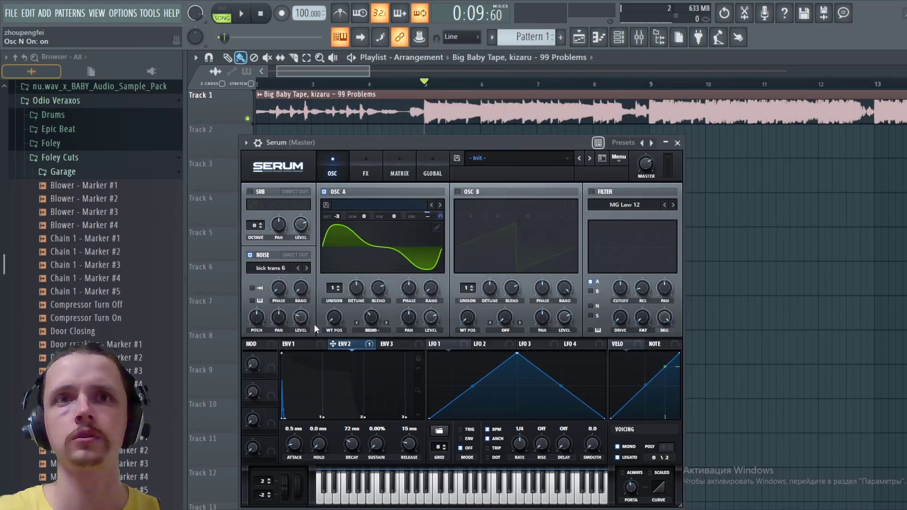
pyautogui.click(252, 288)
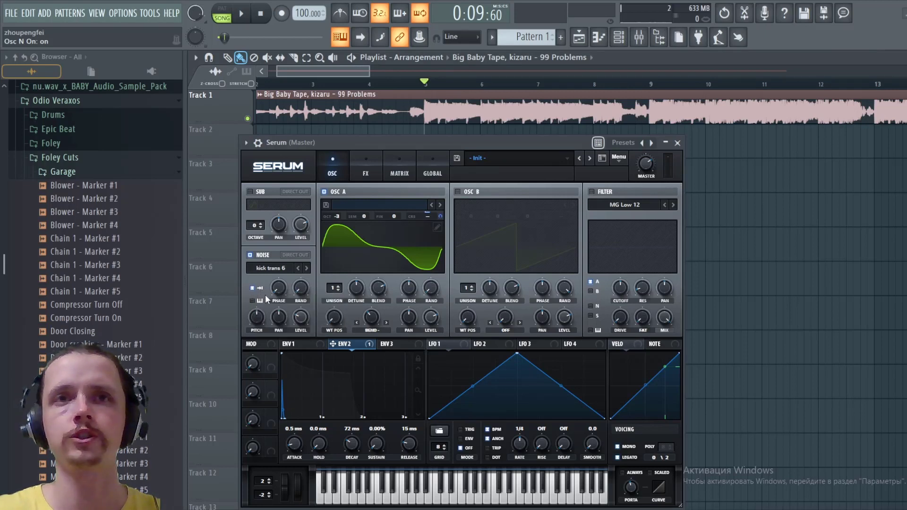
# Lower the Noise oscillator's level and compare D5 notes against the reference track
pyautogui.click(299, 318)
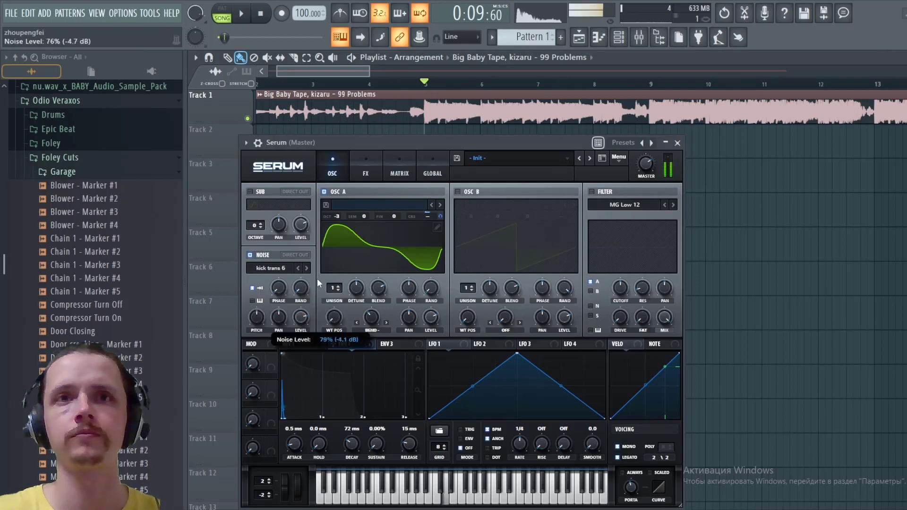
pyautogui.moveTo(317, 283); pyautogui.dragTo(318, 327)
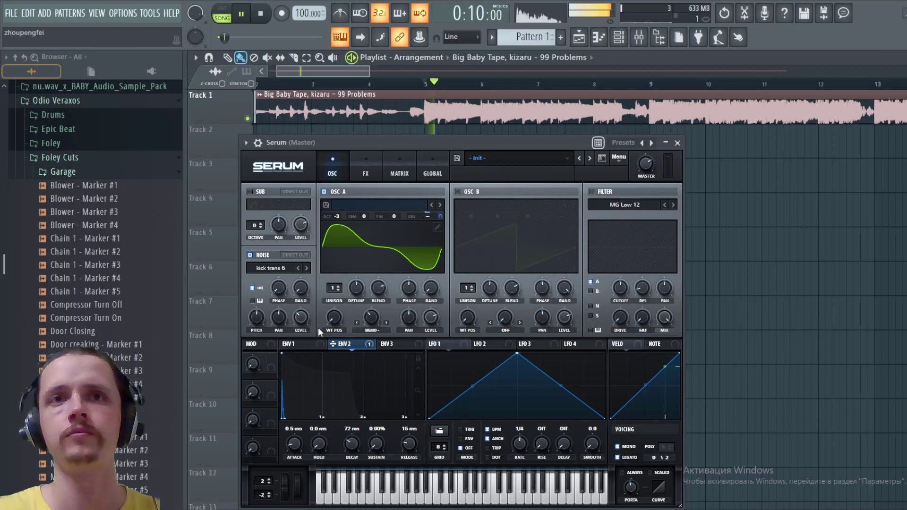
pyautogui.press('x')
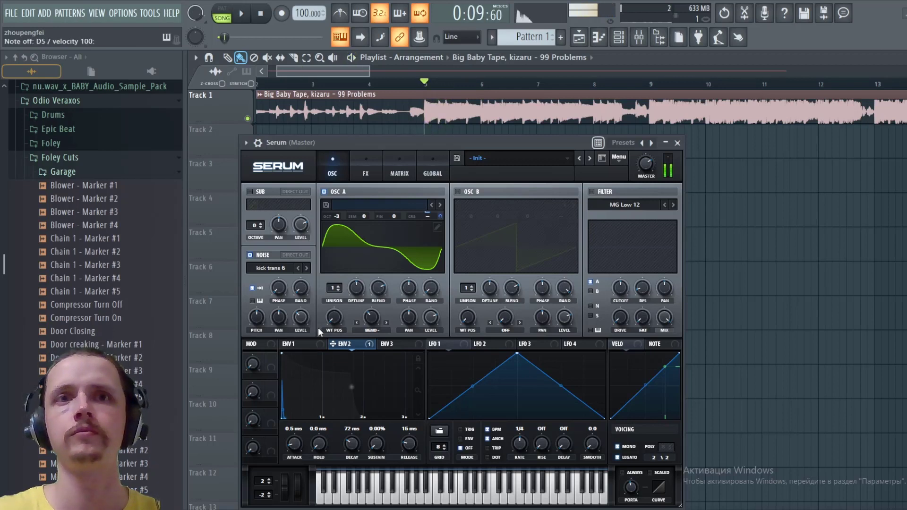
pyautogui.press('x')
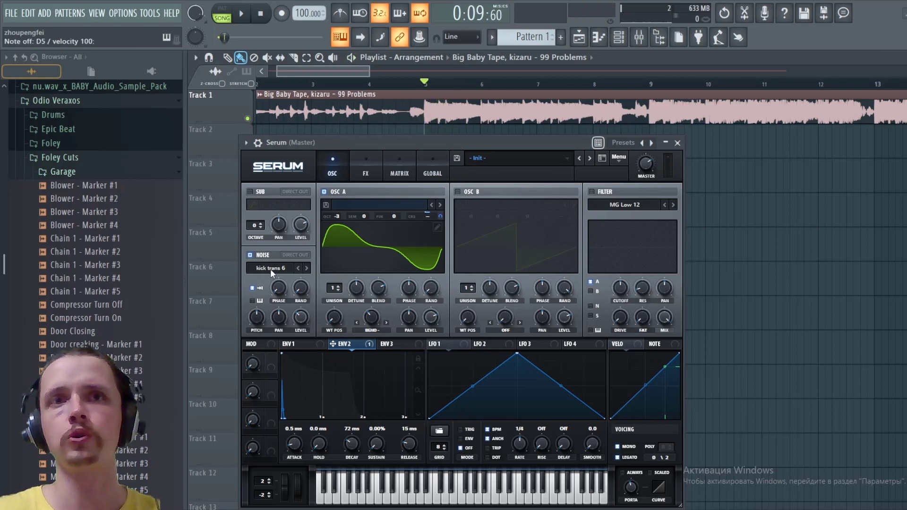
pyautogui.click(266, 269)
pyautogui.moveTo(283, 305)
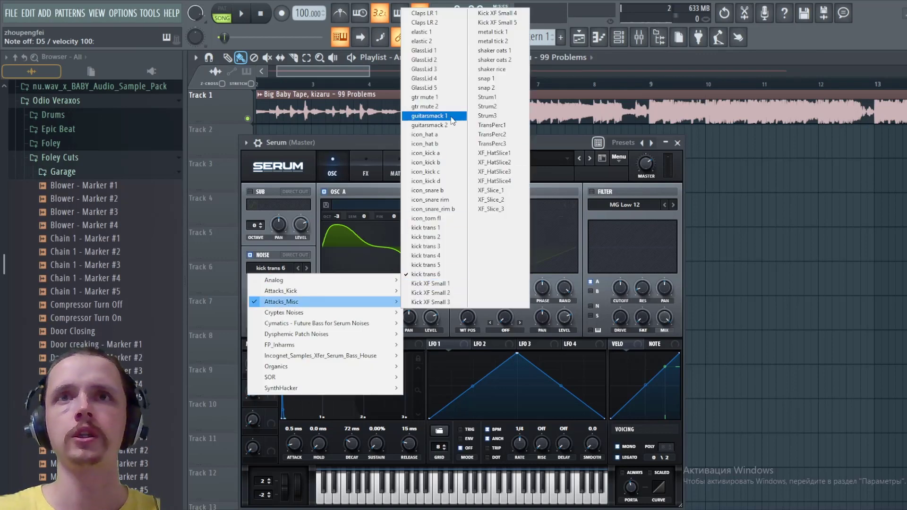
pyautogui.click(336, 140)
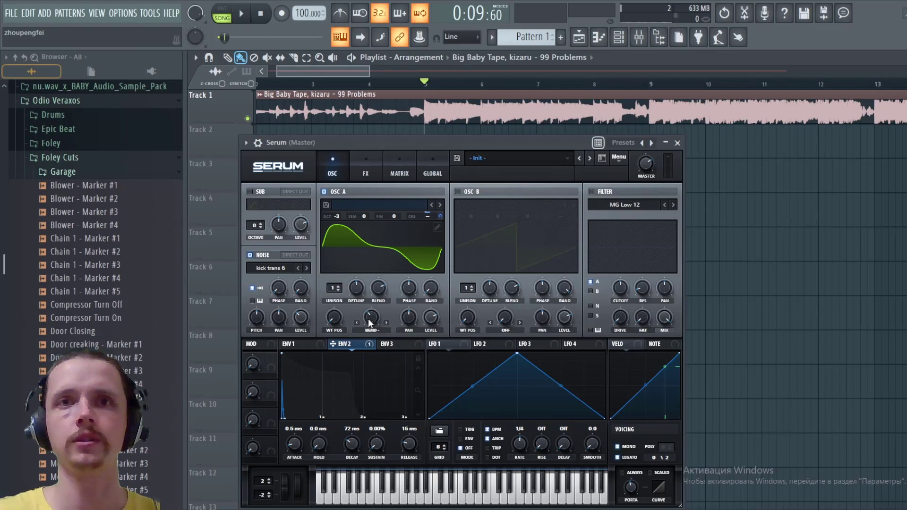
# Reset Osc A's warp to 0%, assign Macro 1 to it and set the macro to 32%
pyautogui.moveTo(365, 321); pyautogui.dragTo(354, 375)
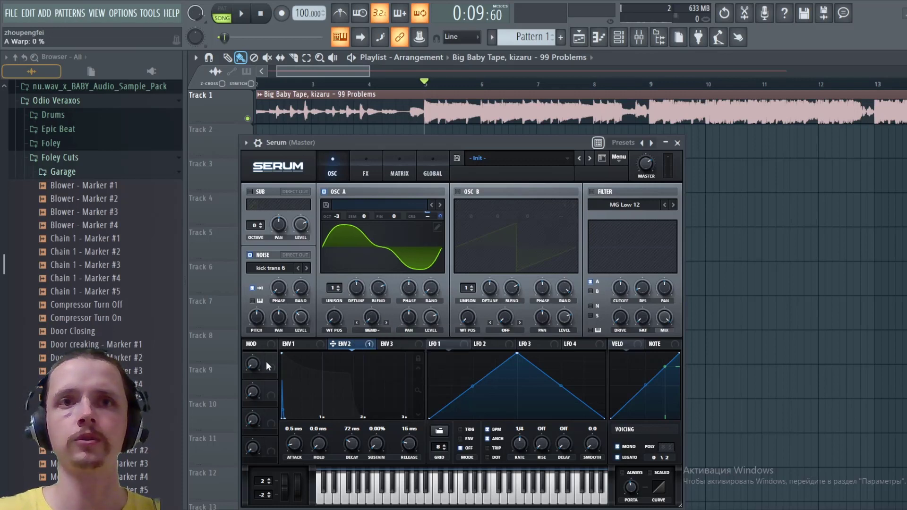
pyautogui.moveTo(271, 358); pyautogui.dragTo(251, 347)
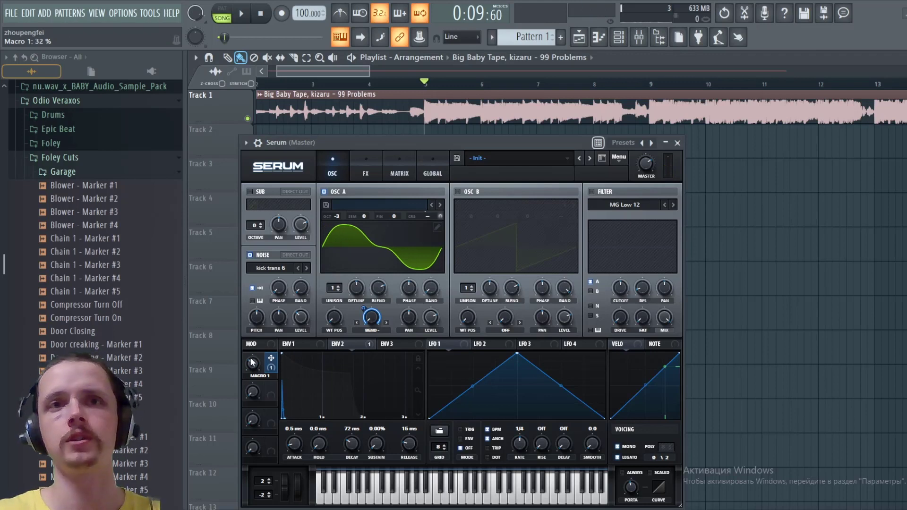
# Try the Asym type on the Distortion effect and restore SoftClip
pyautogui.click(368, 166)
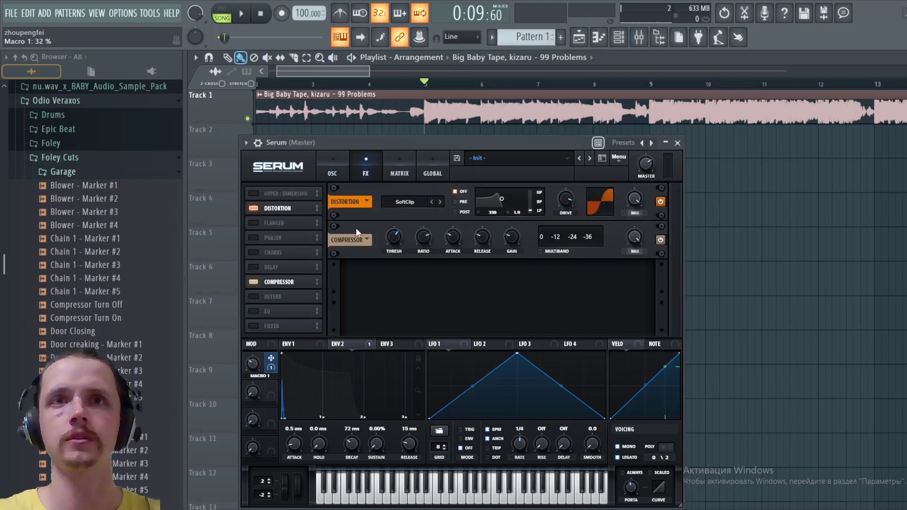
pyautogui.click(413, 204)
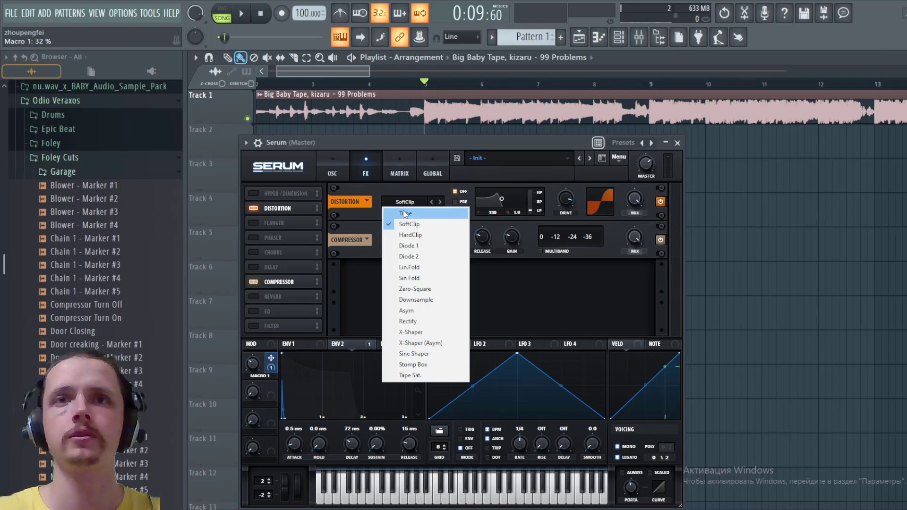
pyautogui.click(423, 311)
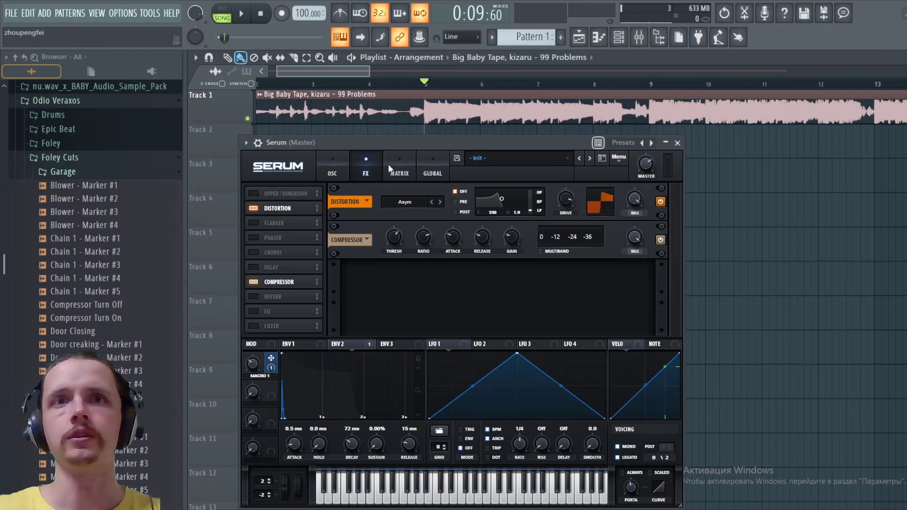
pyautogui.click(395, 204)
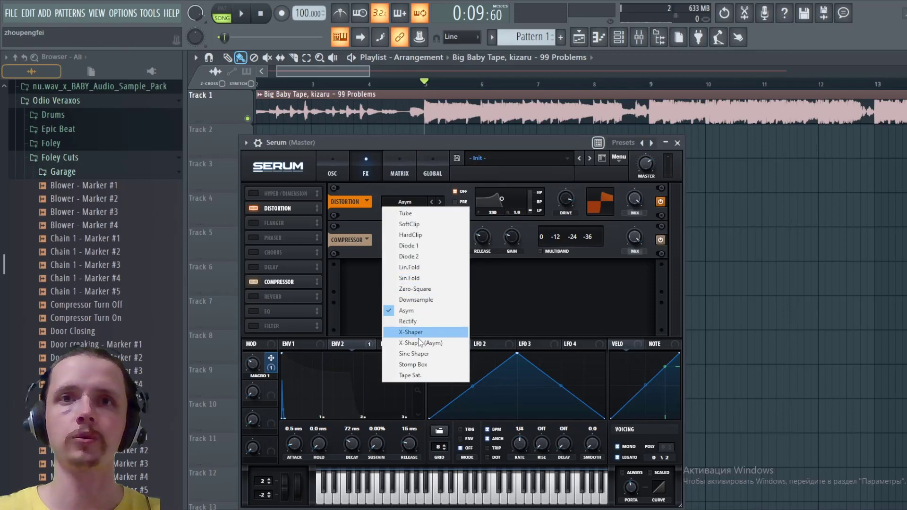
pyautogui.click(439, 226)
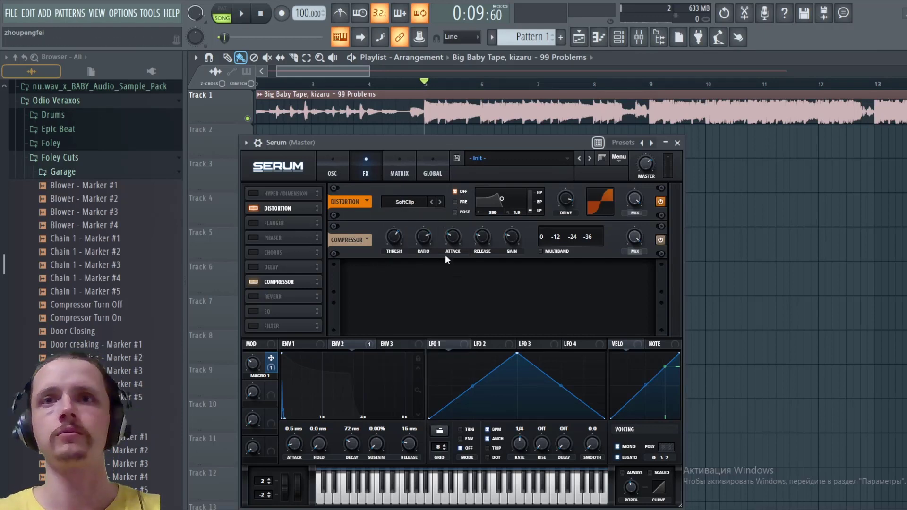
# Return to the oscillator view, audition a C5 note and play the reference track to compare by ear
pyautogui.click(330, 167)
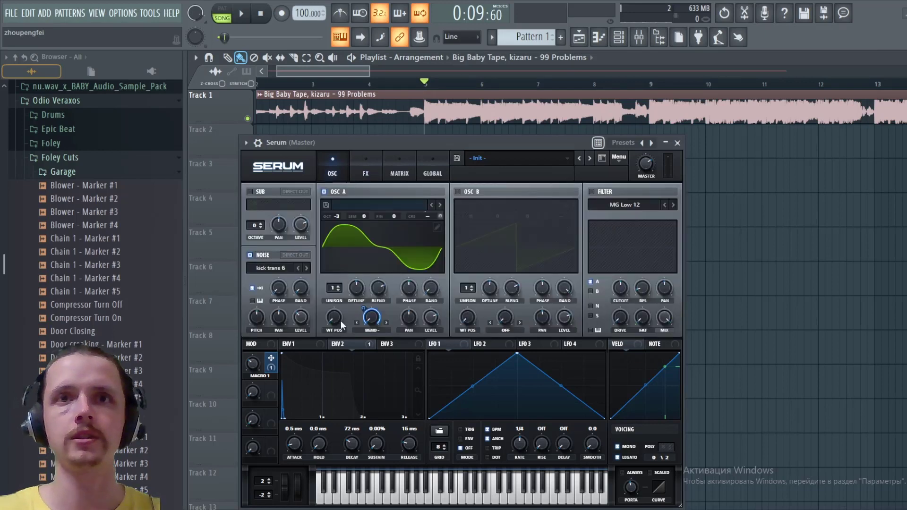
pyautogui.press('z')
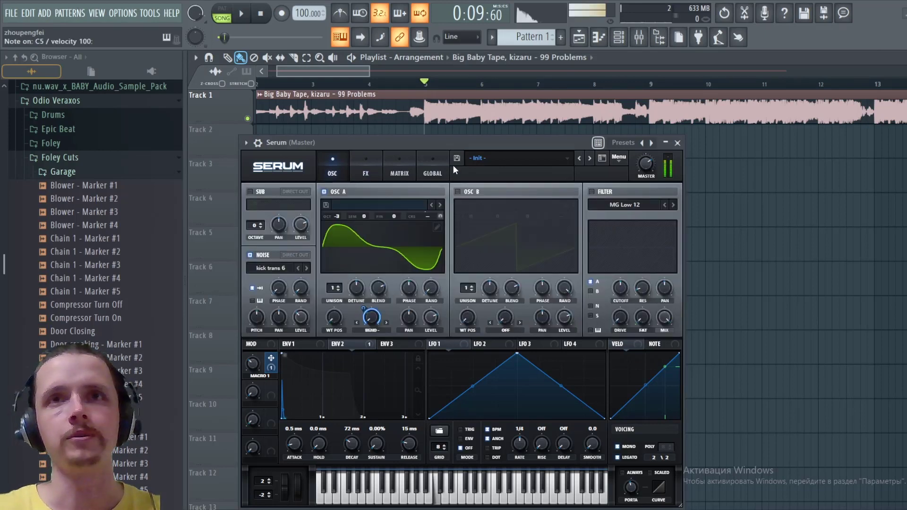
pyautogui.press('space')
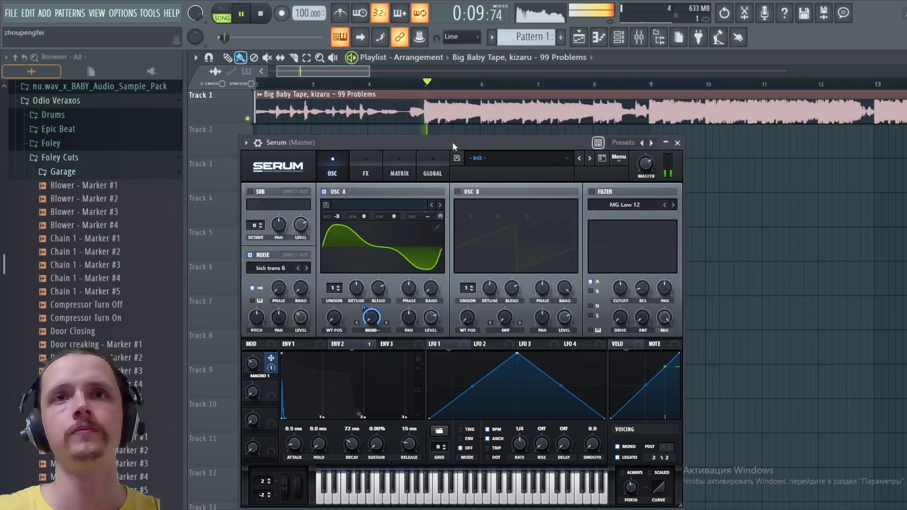
pyautogui.press('space')
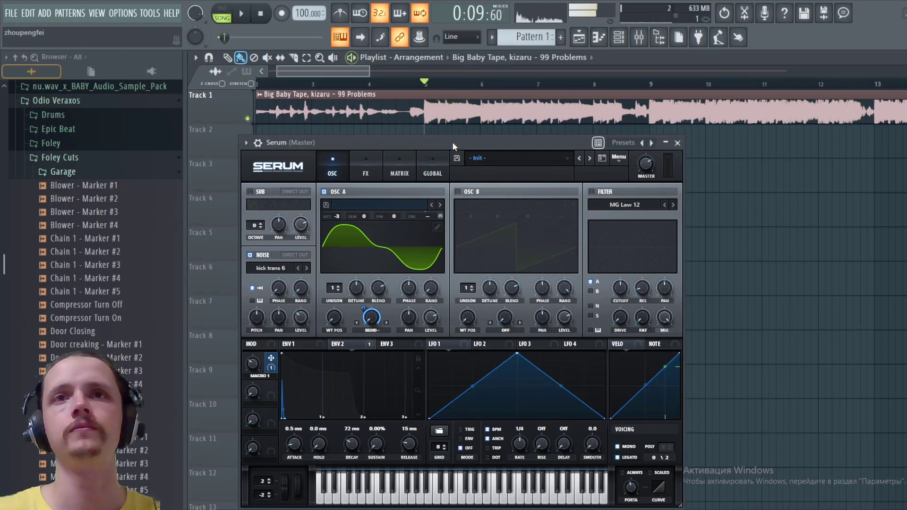